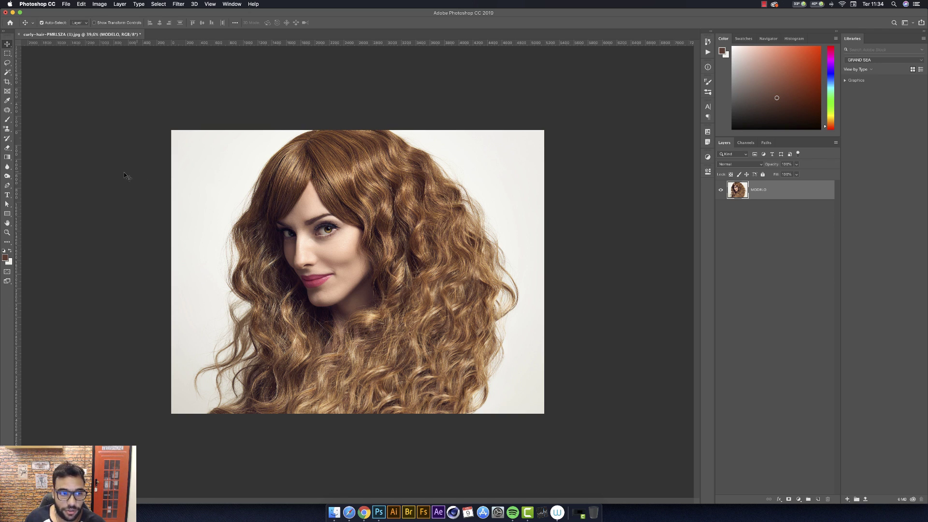
Switch from the Eraser to the Background Eraser Tool in its toolbar flyout.
{"action": "left_click", "coordinate": [10, 149]}
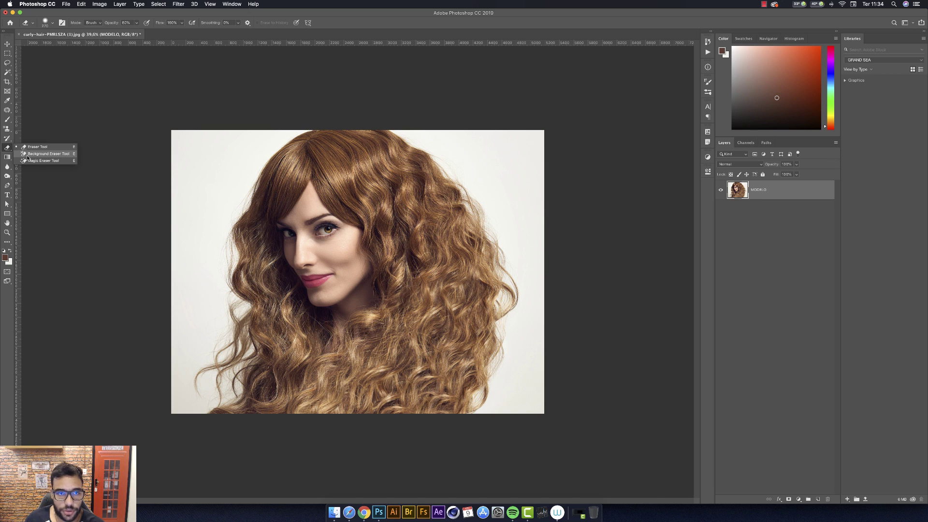
{"action": "left_click", "coordinate": [54, 154]}
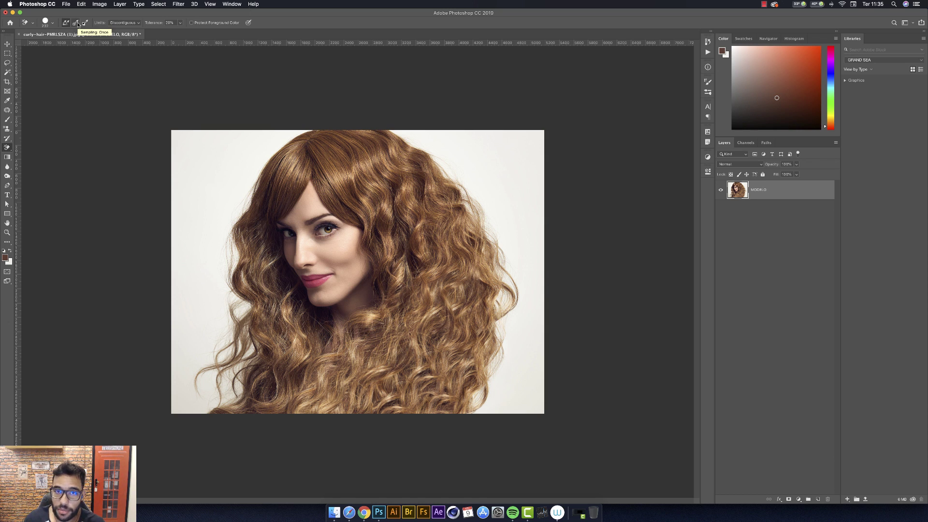
{"action": "left_click", "coordinate": [78, 24]}
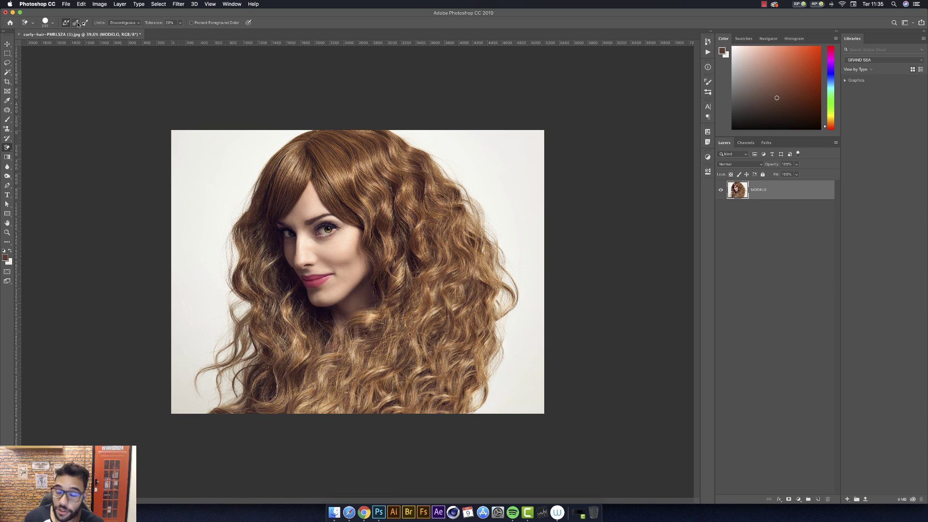
{"action": "left_click", "coordinate": [52, 23]}
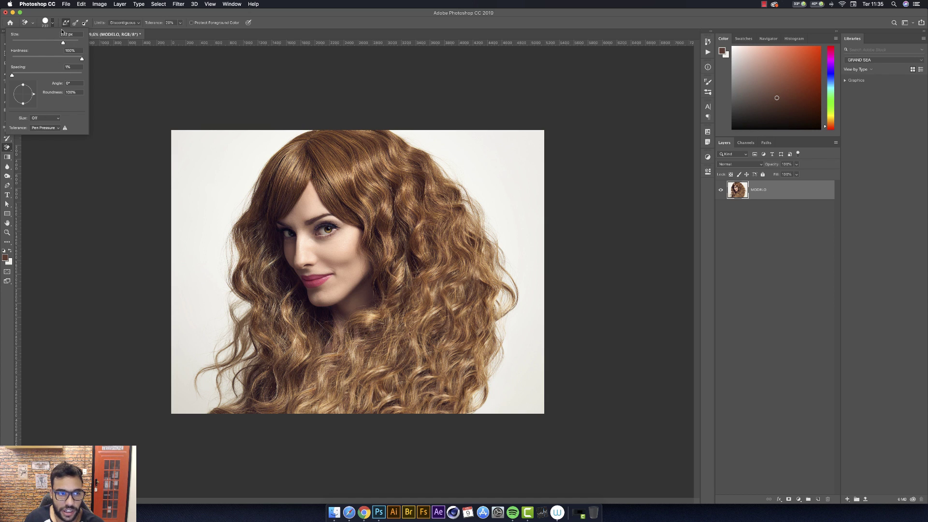
{"action": "left_click", "coordinate": [52, 24]}
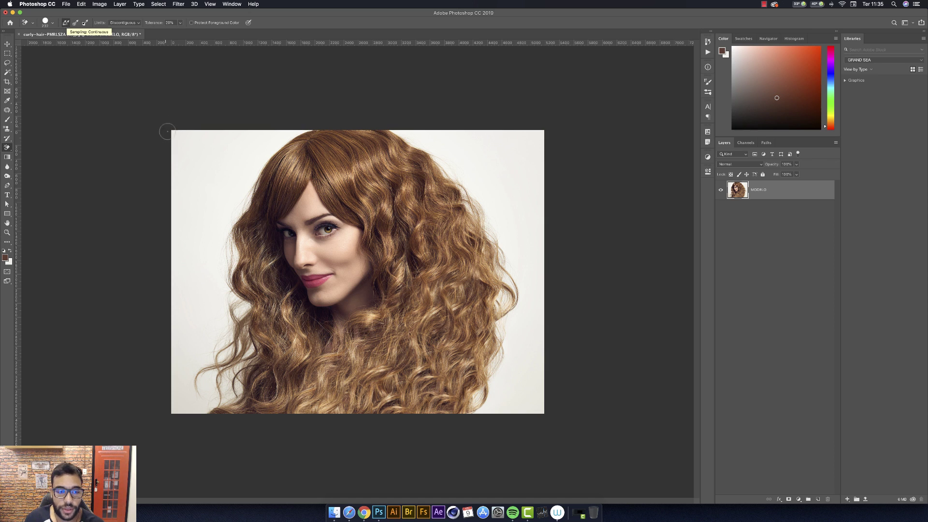
Brush a trial erase strip across the top of the photo, then undo it.
{"action": "scroll", "coordinate": [198, 152], "scroll_direction": "up", "scroll_amount": 2}
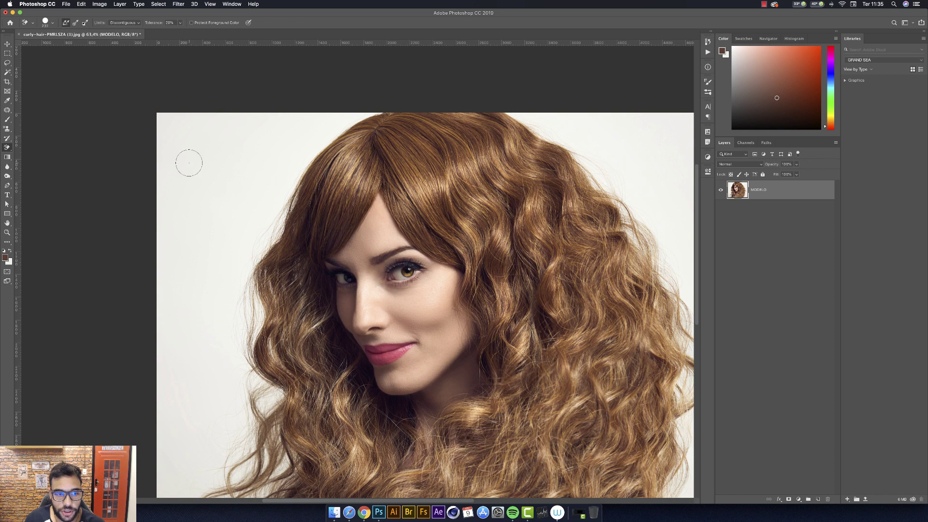
{"action": "scroll", "coordinate": [190, 164], "scroll_direction": "down", "scroll_amount": 2}
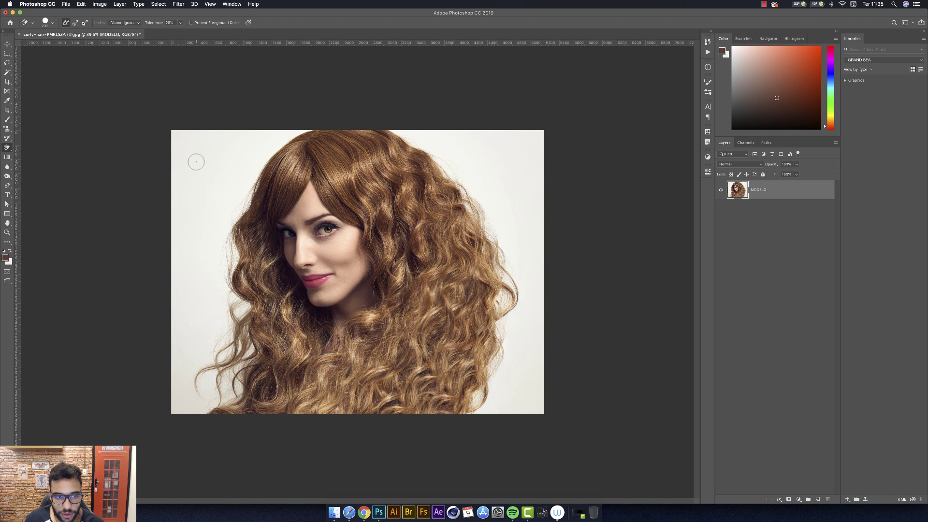
{"action": "left_click_drag", "start_coordinate": [197, 162], "coordinate": [395, 158]}
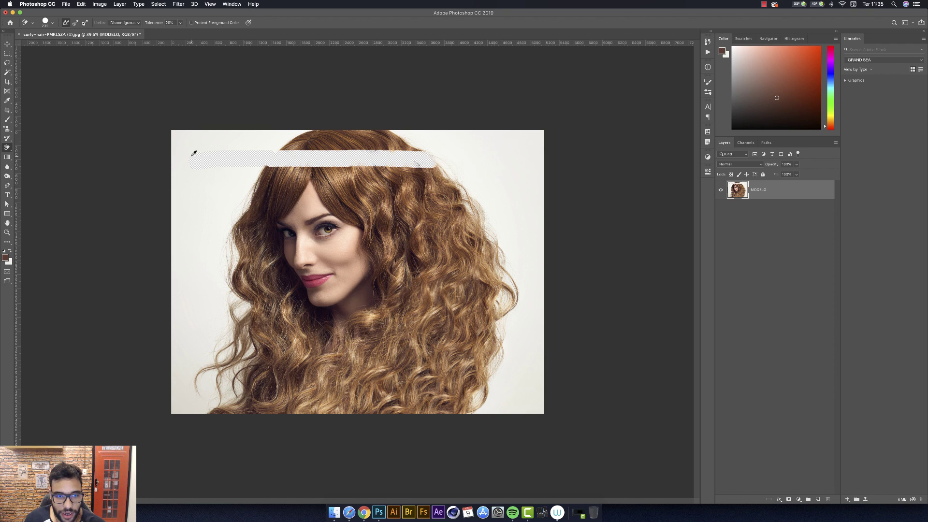
{"action": "scroll", "coordinate": [192, 155], "scroll_direction": "up", "scroll_amount": 2}
{"action": "key", "text": "super+z"}
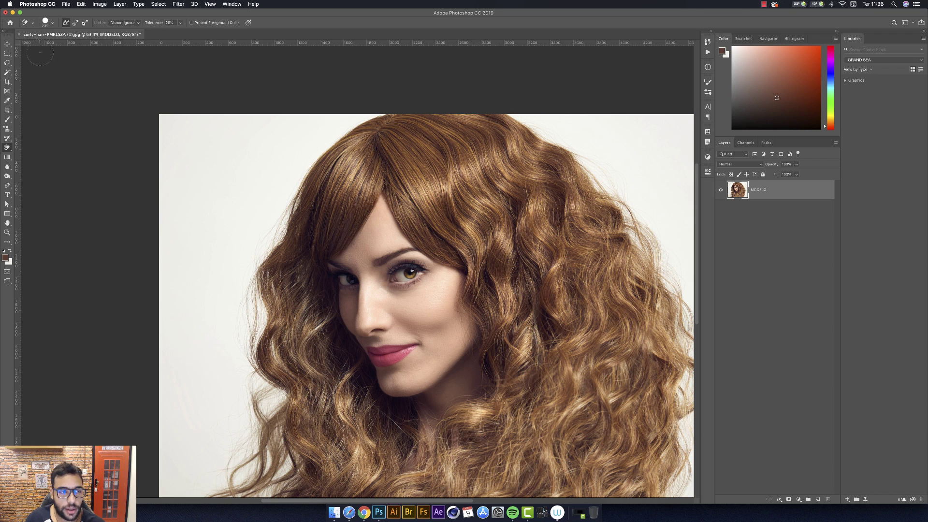
Set Sampling to Once and erase a path of white backdrop beside the hair.
{"action": "left_click", "coordinate": [76, 23]}
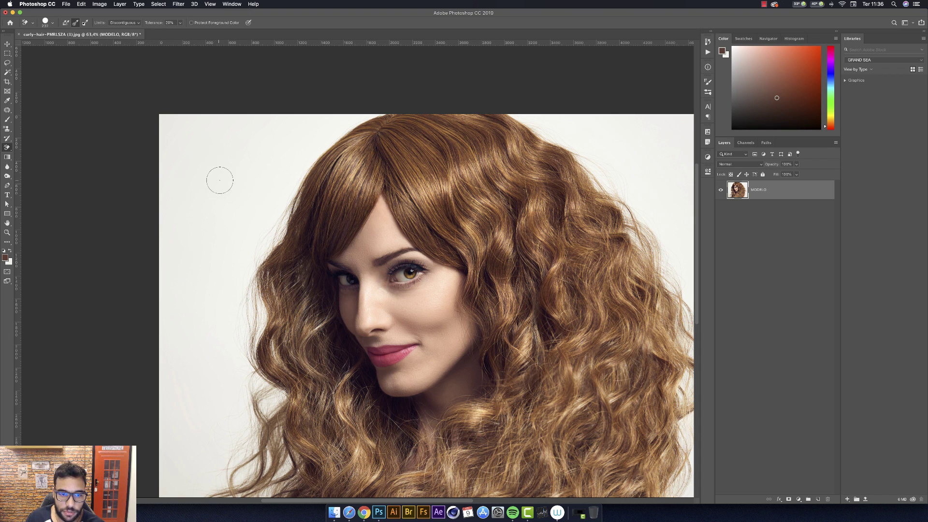
{"action": "left_click", "coordinate": [214, 168]}
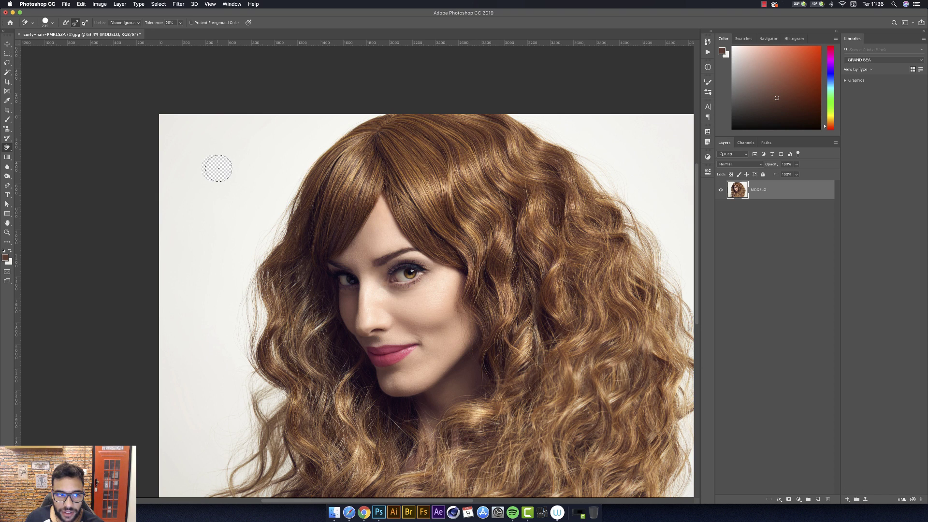
{"action": "mouse_move", "coordinate": [216, 168]}
{"action": "left_mouse_down"}
{"action": "mouse_move", "coordinate": [300, 170]}
{"action": "mouse_move", "coordinate": [378, 108]}
{"action": "mouse_move", "coordinate": [298, 152]}
{"action": "mouse_move", "coordinate": [277, 220]}
{"action": "mouse_move", "coordinate": [255, 250]}
{"action": "left_mouse_up"}
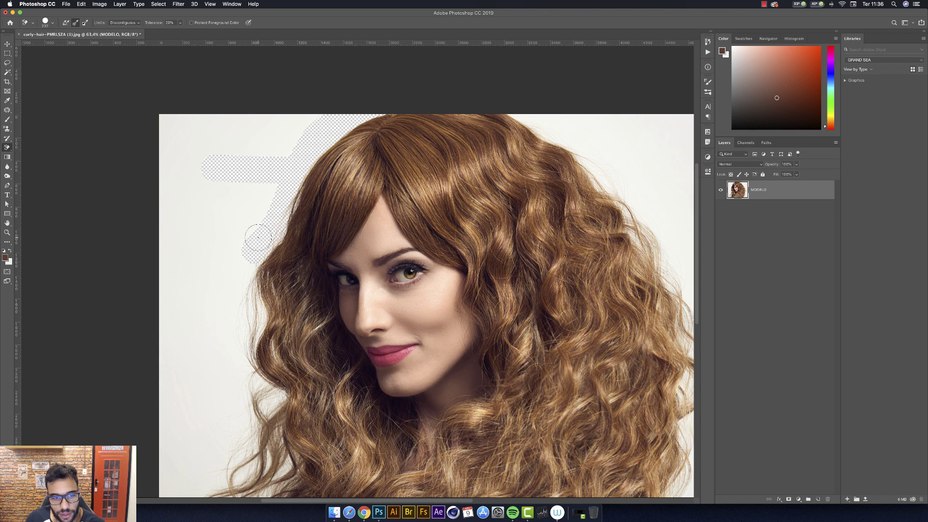
{"action": "left_click_drag", "start_coordinate": [255, 248], "coordinate": [257, 237]}
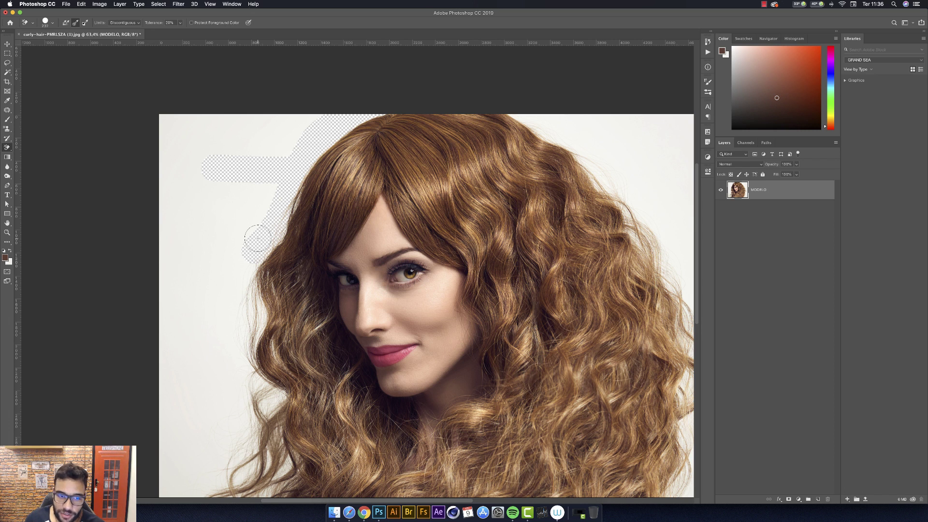
Undo the trial erasing, set Sampling to Background Swatch, and swap foreground/background colours.
{"action": "key", "text": "ctrl+z"}
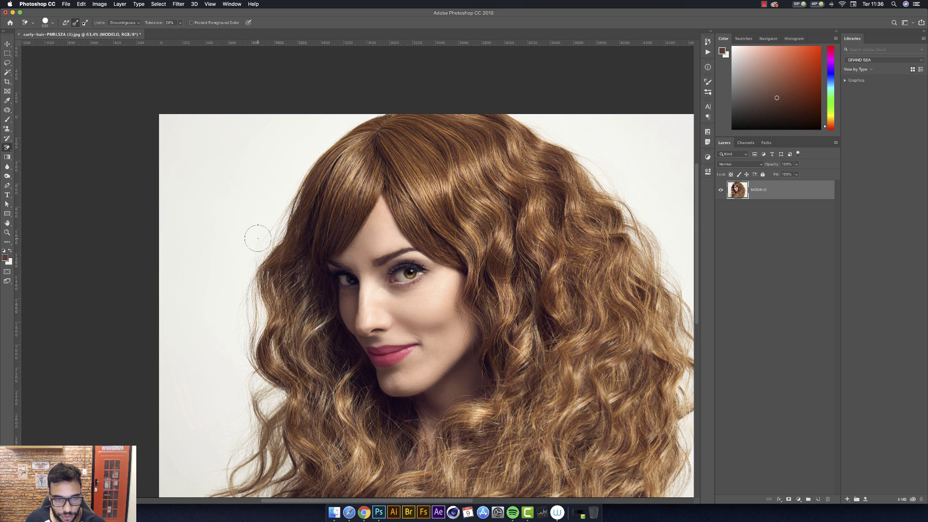
{"action": "left_click", "coordinate": [86, 23]}
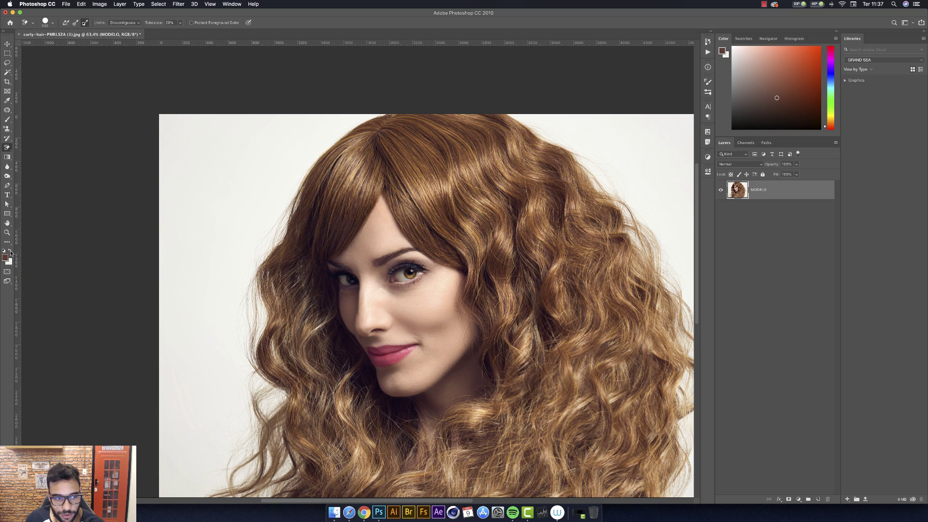
{"action": "left_click", "coordinate": [11, 253]}
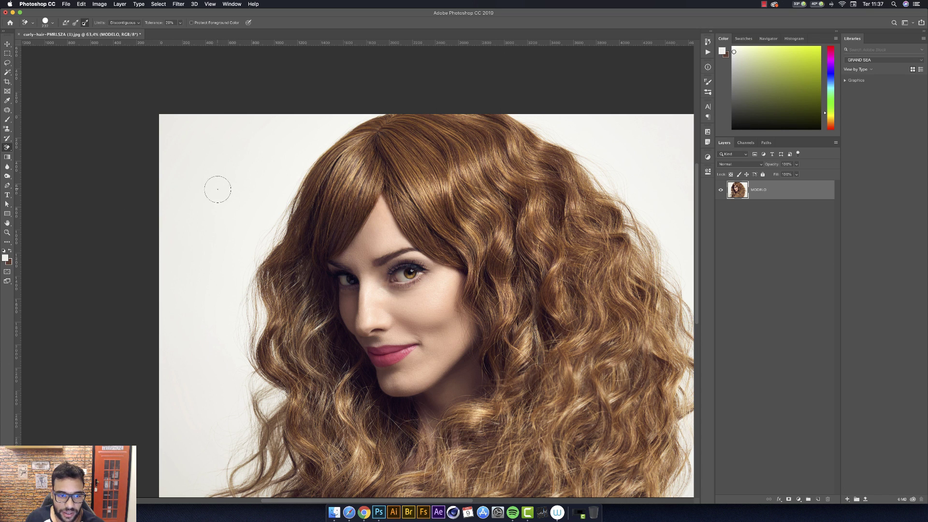
Test-erase over the hair near the parting, undo it, and switch to the Eyedropper.
{"action": "mouse_move", "coordinate": [341, 185]}
{"action": "left_mouse_down"}
{"action": "mouse_move", "coordinate": [352, 182]}
{"action": "mouse_move", "coordinate": [338, 213]}
{"action": "mouse_move", "coordinate": [360, 174]}
{"action": "mouse_move", "coordinate": [390, 163]}
{"action": "mouse_move", "coordinate": [430, 202]}
{"action": "left_mouse_up"}
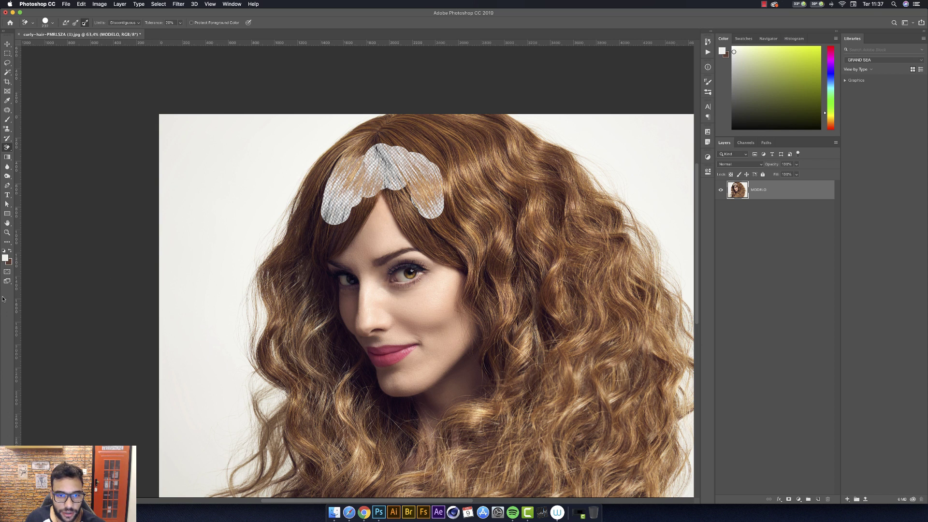
{"action": "key", "text": "ctrl+z"}
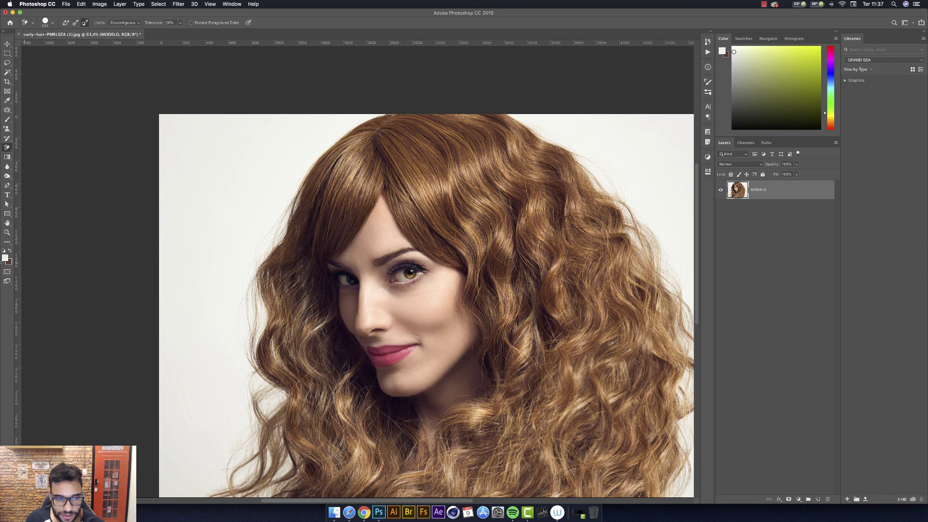
{"action": "key", "text": "i"}
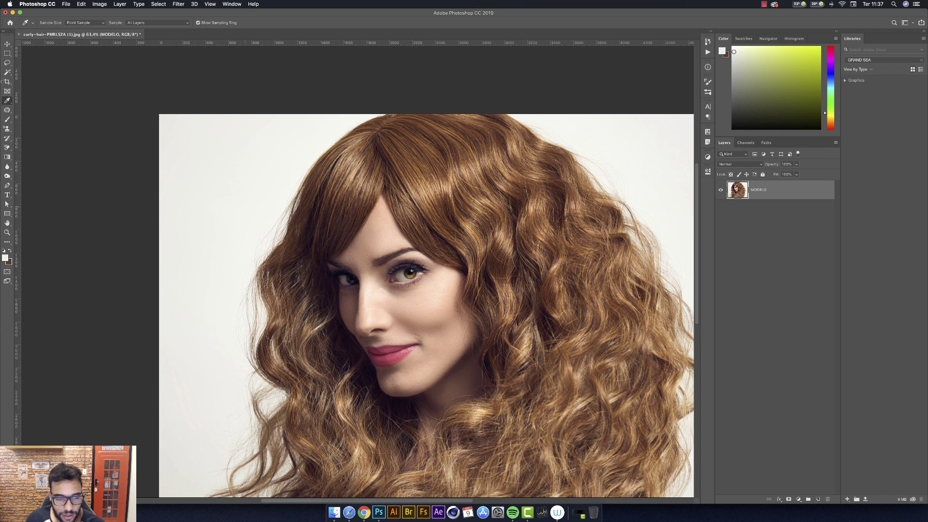
Make the backdrop white the background colour, reselect Background Eraser, and undo a test stroke.
{"action": "left_click", "coordinate": [254, 179]}
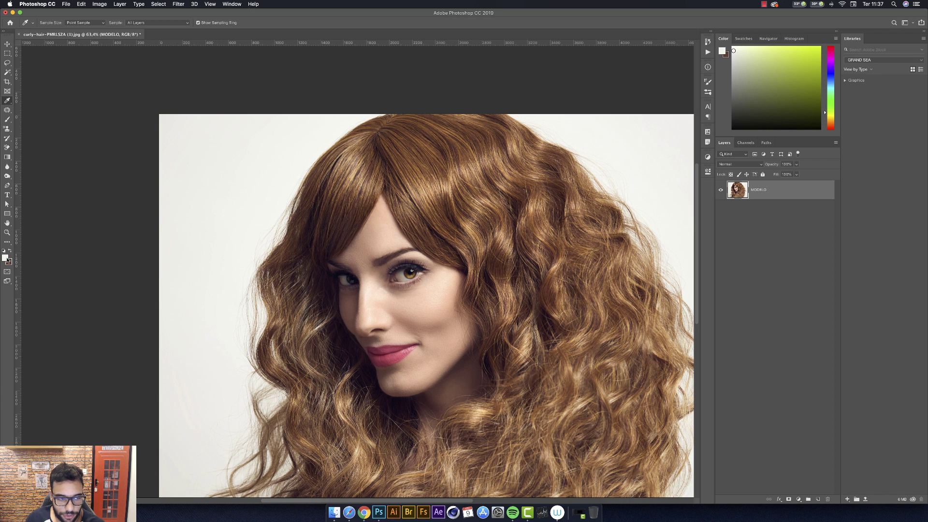
{"action": "left_click", "coordinate": [10, 252]}
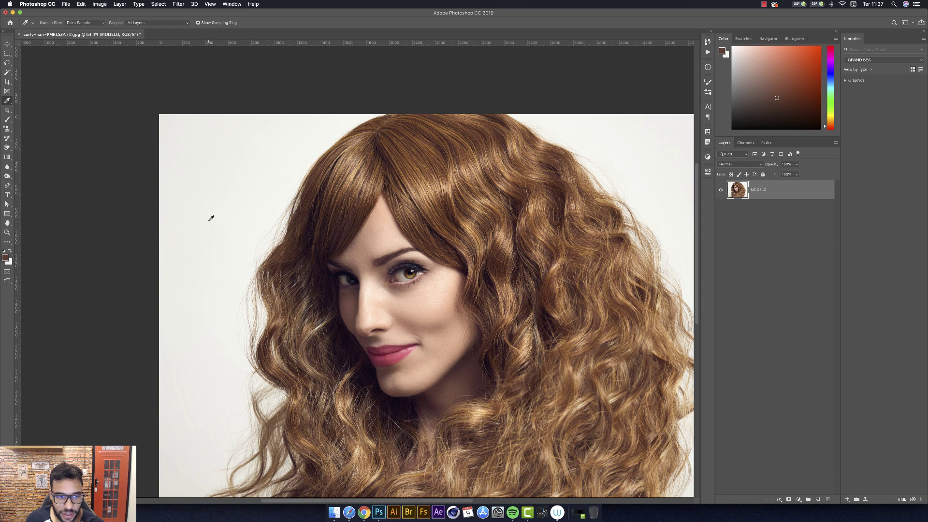
{"action": "left_click", "coordinate": [8, 147]}
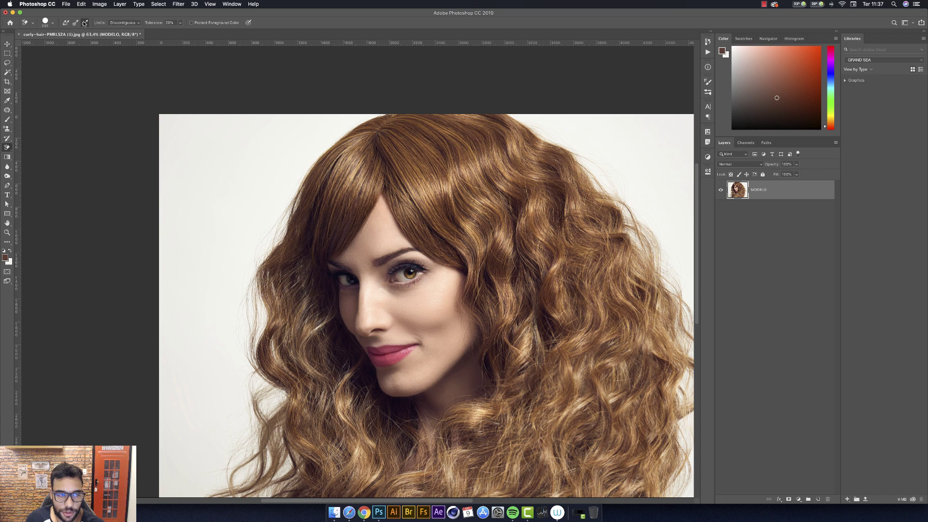
{"action": "mouse_move", "coordinate": [215, 166]}
{"action": "left_mouse_down"}
{"action": "mouse_move", "coordinate": [273, 217]}
{"action": "mouse_move", "coordinate": [248, 255]}
{"action": "left_mouse_up"}
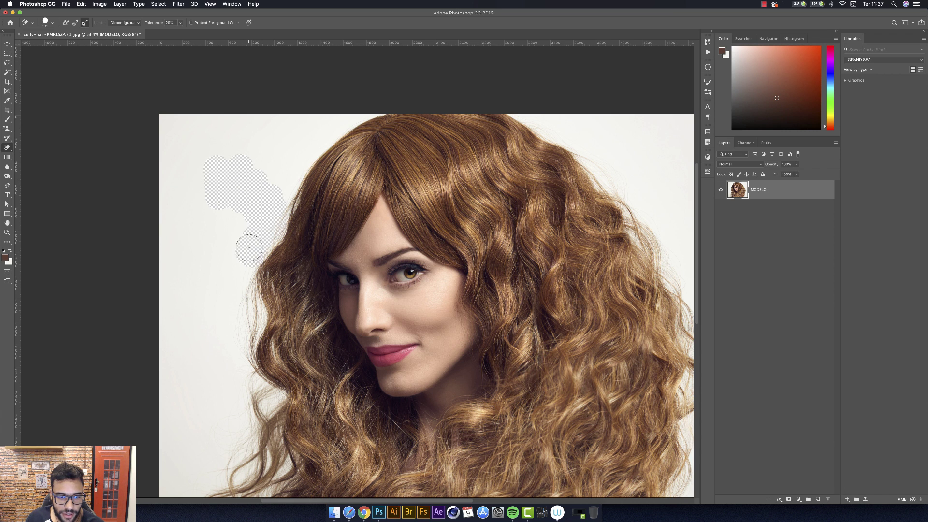
{"action": "key", "text": "ctrl+z"}
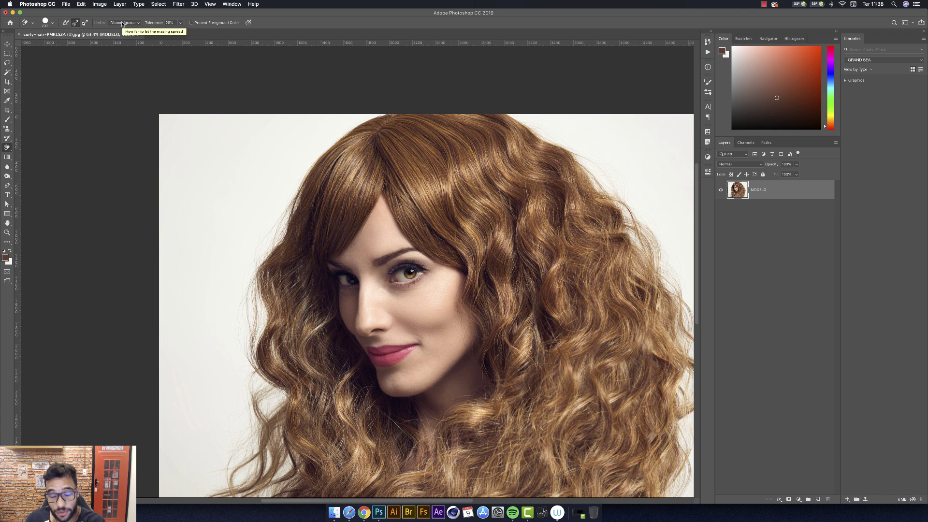
Keep Limits on Discontiguous, erase a backdrop strip toward the hair, and undo it.
{"action": "left_click", "coordinate": [139, 23]}
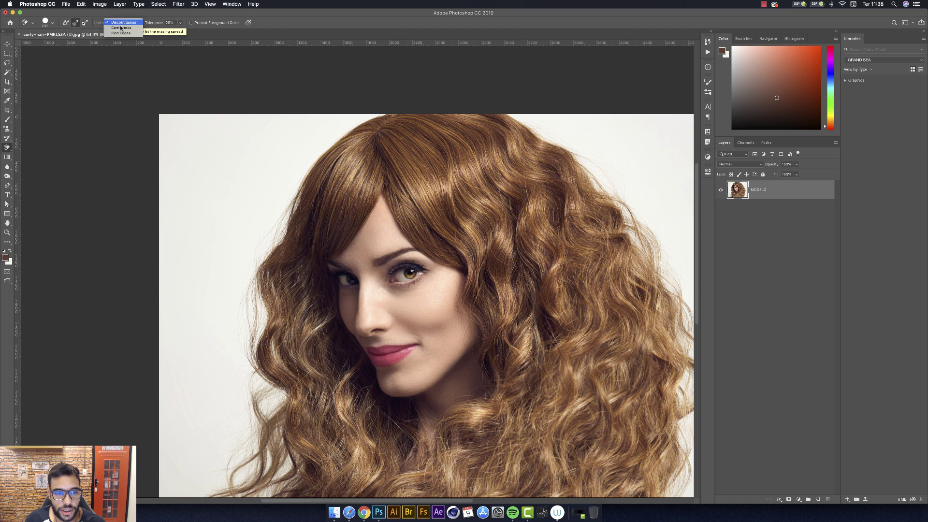
{"action": "left_click", "coordinate": [124, 23]}
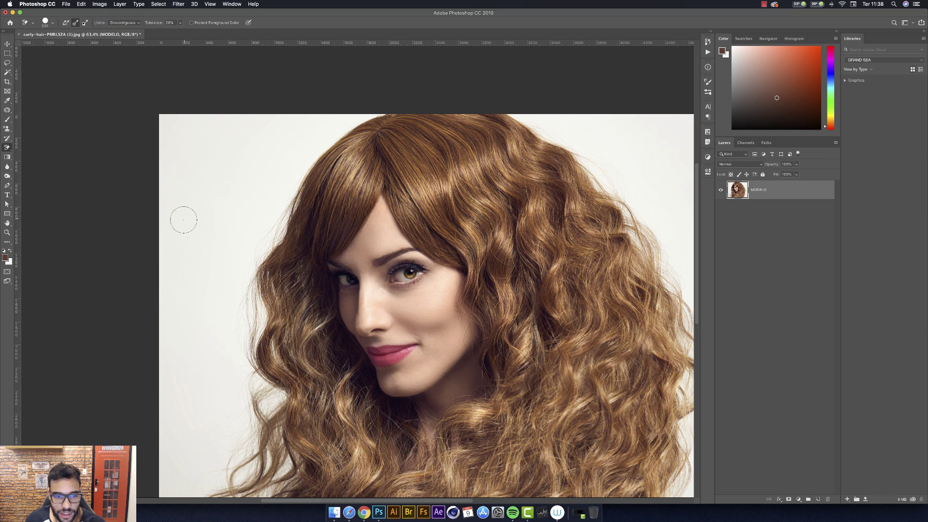
{"action": "left_click_drag", "start_coordinate": [183, 220], "coordinate": [205, 221]}
{"action": "left_click_drag", "start_coordinate": [209, 221], "coordinate": [265, 227]}
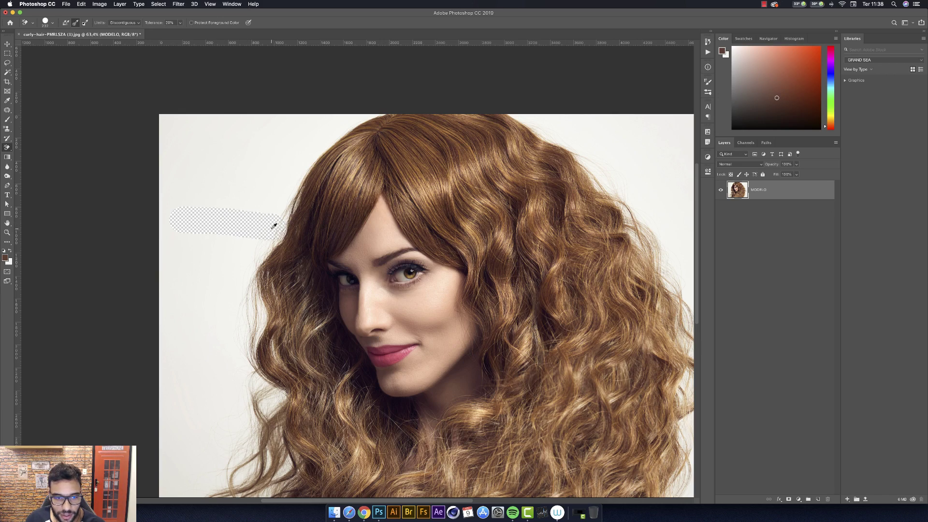
{"action": "scroll", "coordinate": [273, 227], "scroll_direction": "up", "scroll_amount": 5, "text": "alt"}
{"action": "scroll", "coordinate": [290, 224], "scroll_direction": "down", "scroll_amount": 2, "text": "alt"}
{"action": "scroll", "coordinate": [293, 229], "scroll_direction": "down", "scroll_amount": 2, "text": "alt"}
{"action": "key", "text": "ctrl+z"}
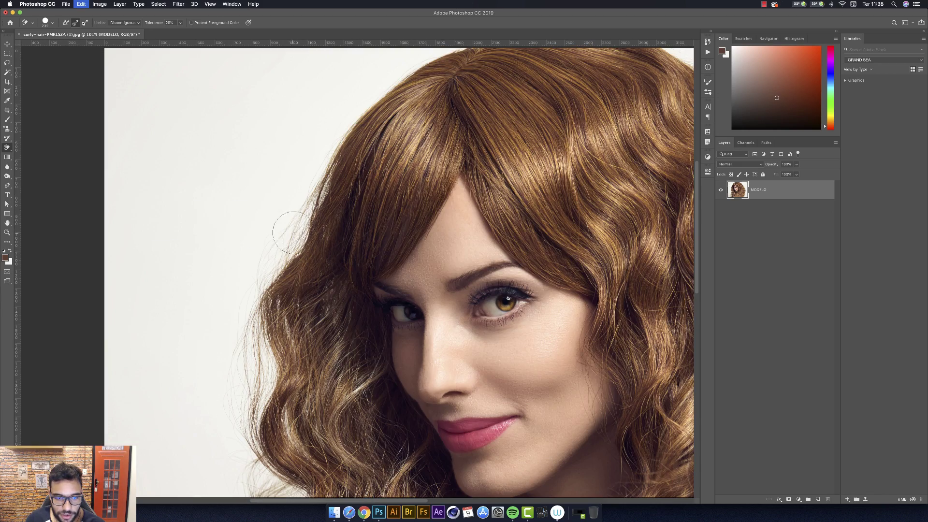
{"action": "scroll", "coordinate": [270, 256], "scroll_direction": "up", "scroll_amount": 3, "text": "alt"}
{"action": "scroll", "coordinate": [254, 268], "scroll_direction": "down", "scroll_amount": 3, "text": "alt"}
{"action": "scroll", "coordinate": [232, 338], "scroll_direction": "up", "scroll_amount": 3, "text": "alt"}
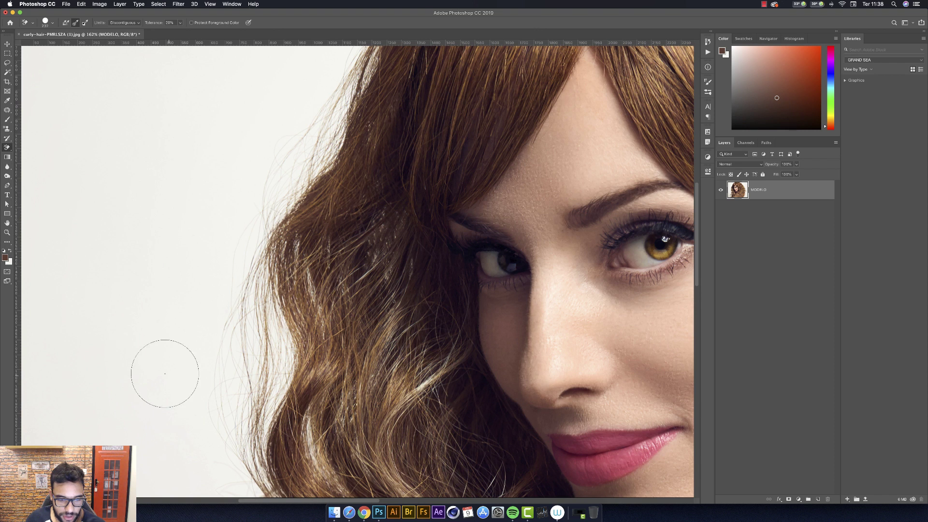
Erase a band of backdrop left of the hair twice, undoing each attempt.
{"action": "left_click_drag", "start_coordinate": [136, 362], "coordinate": [267, 366]}
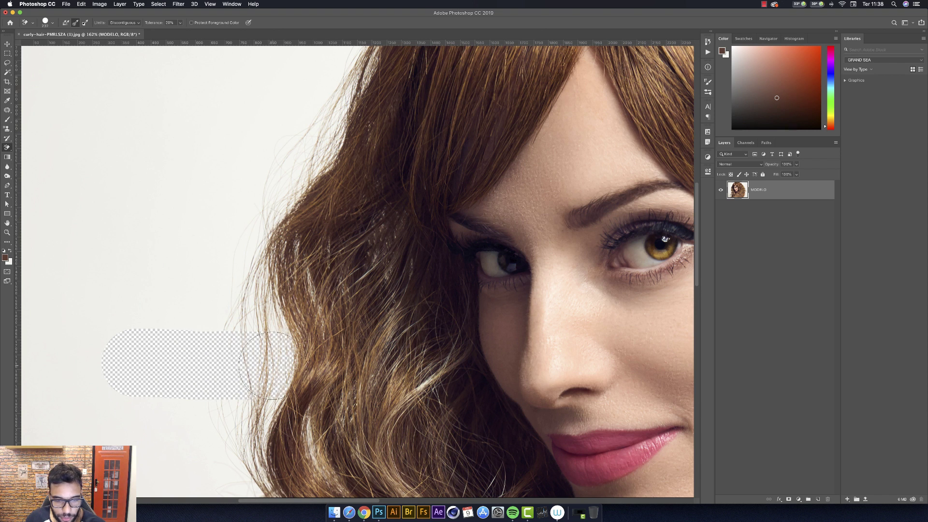
{"action": "scroll", "coordinate": [261, 370], "scroll_direction": "up", "scroll_amount": 2, "text": "alt"}
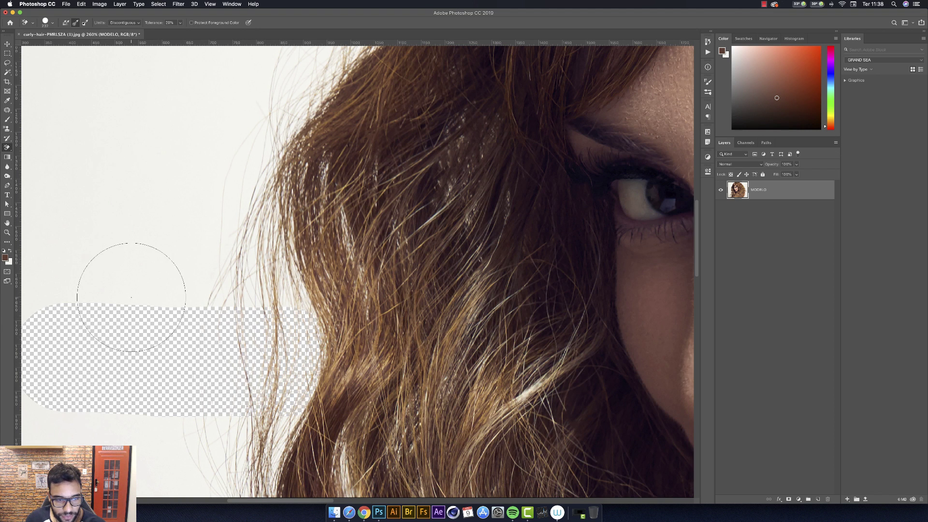
{"action": "key", "text": "ctrl+z"}
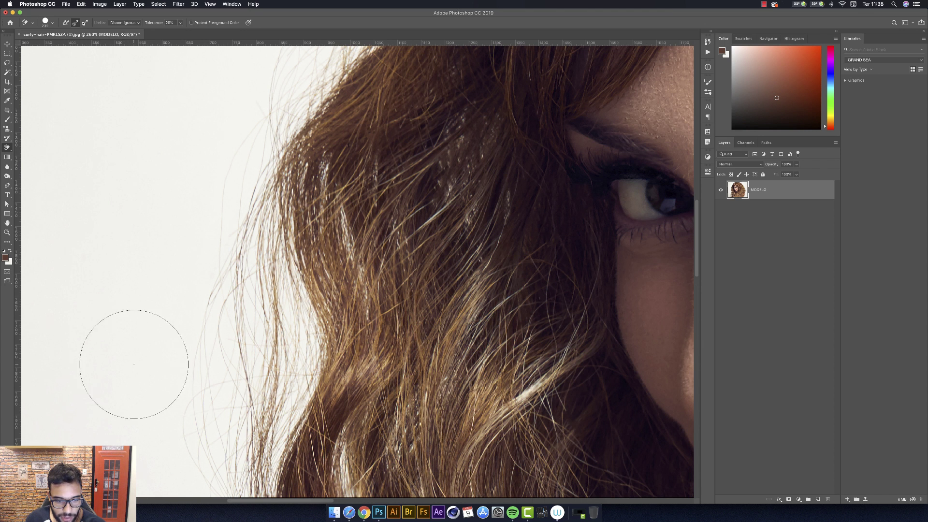
{"action": "left_click_drag", "start_coordinate": [134, 365], "coordinate": [240, 370]}
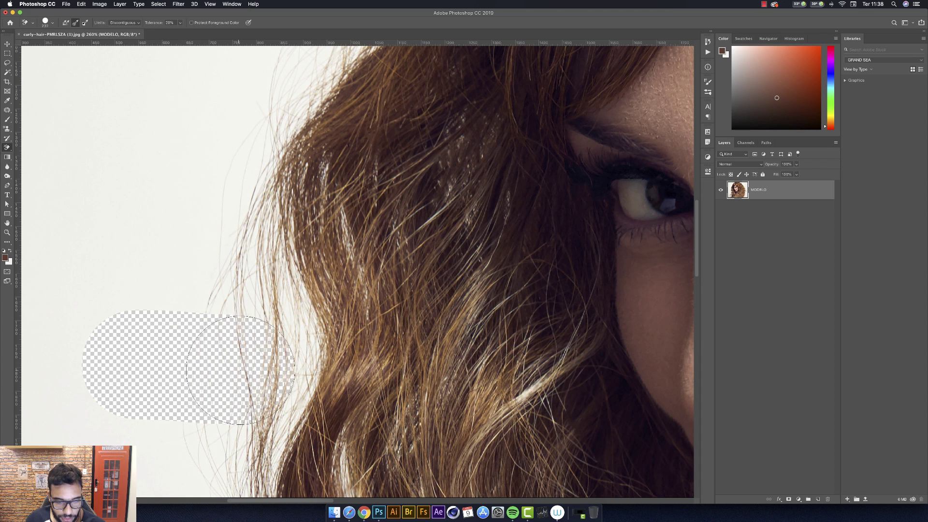
{"action": "scroll", "coordinate": [240, 370], "scroll_direction": "up", "scroll_amount": 3}
{"action": "scroll", "coordinate": [251, 366], "scroll_direction": "up", "scroll_amount": 3}
{"action": "scroll", "coordinate": [252, 375], "scroll_direction": "down", "scroll_amount": 3}
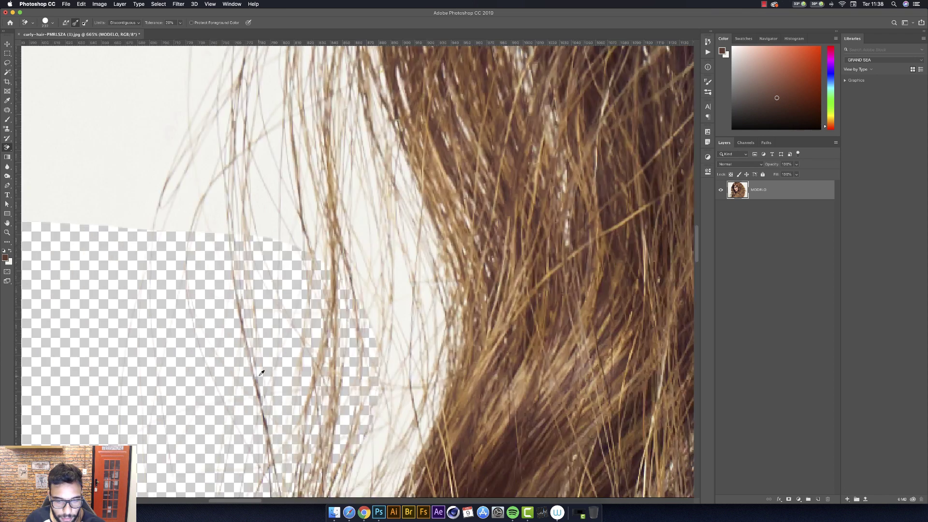
{"action": "scroll", "coordinate": [259, 375], "scroll_direction": "down", "scroll_amount": 3}
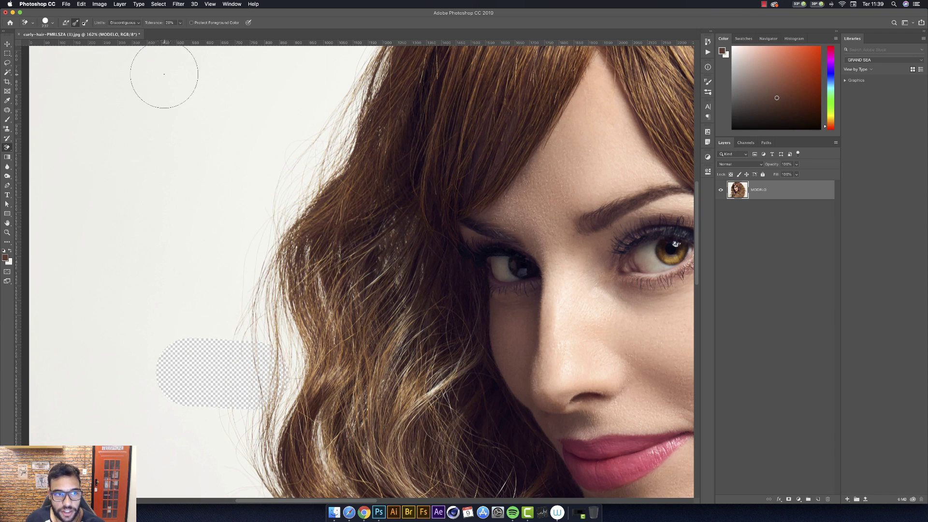
{"action": "key", "text": "ctrl+z"}
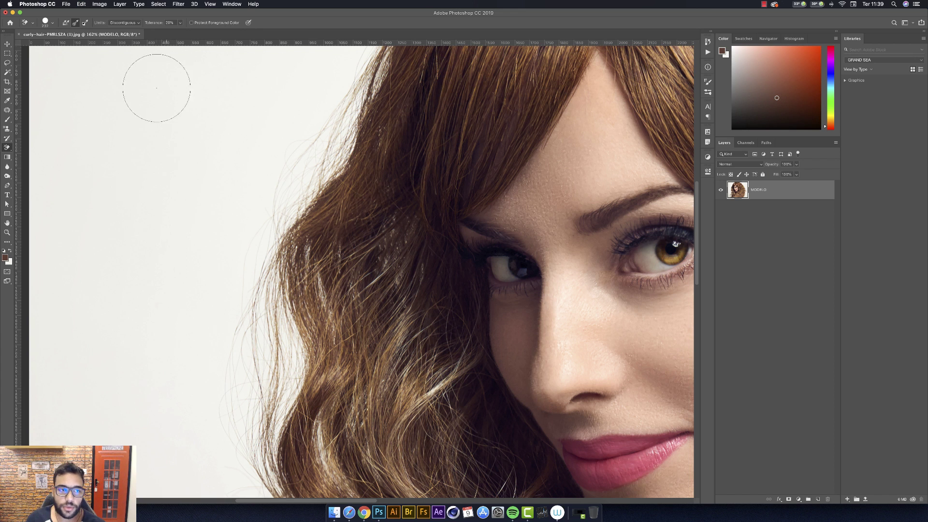
Set Limits to Contiguous and erase three background patches along the bottom left.
{"action": "left_click", "coordinate": [136, 22]}
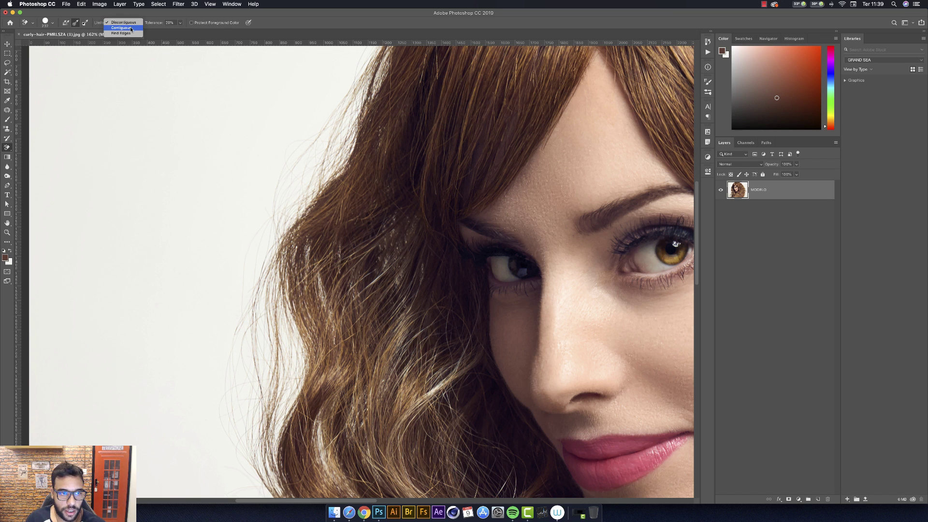
{"action": "left_click", "coordinate": [125, 30]}
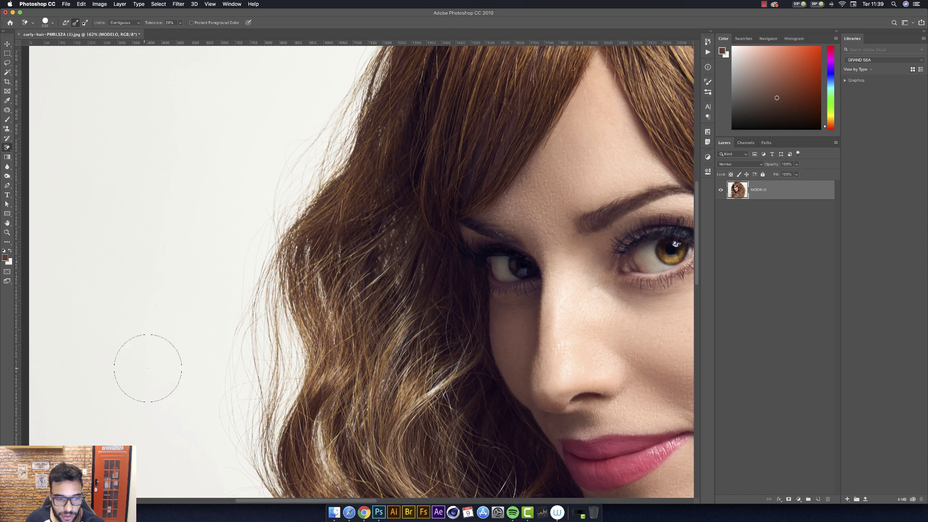
{"action": "left_click", "coordinate": [132, 372]}
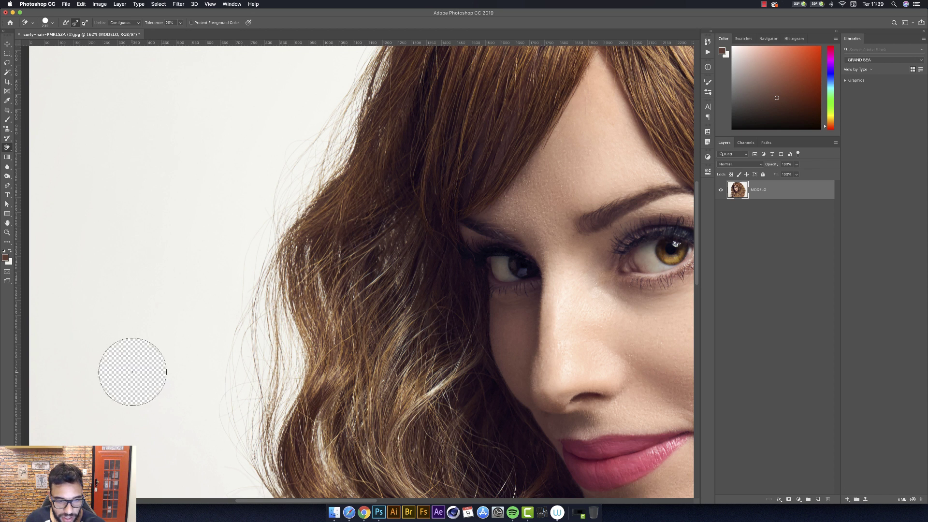
{"action": "left_click", "coordinate": [167, 372]}
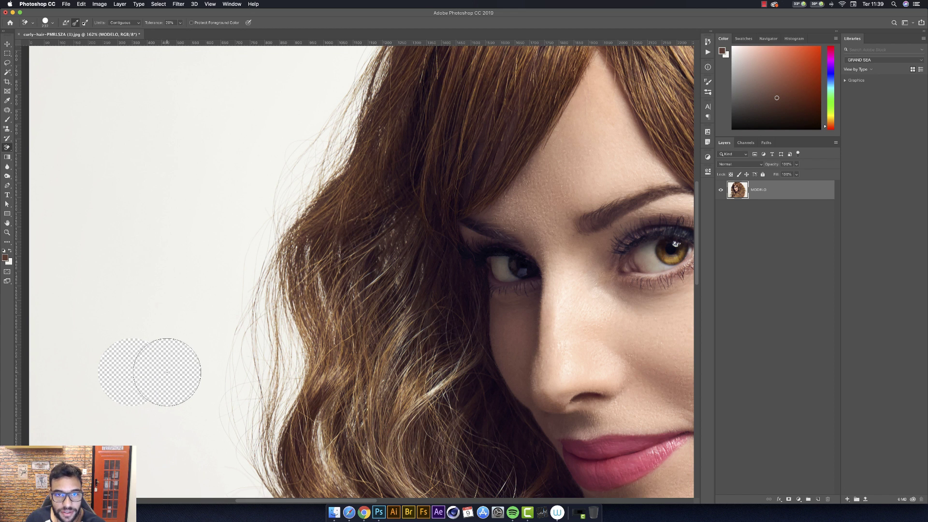
{"action": "left_click", "coordinate": [202, 372]}
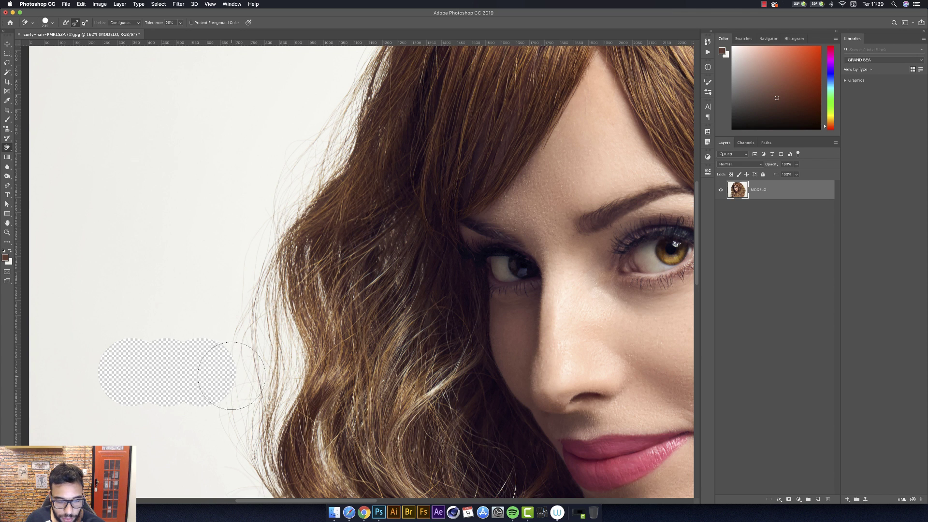
{"action": "scroll", "coordinate": [232, 374], "scroll_direction": "up", "scroll_amount": 3}
{"action": "scroll", "coordinate": [237, 358], "scroll_direction": "up", "scroll_amount": 3}
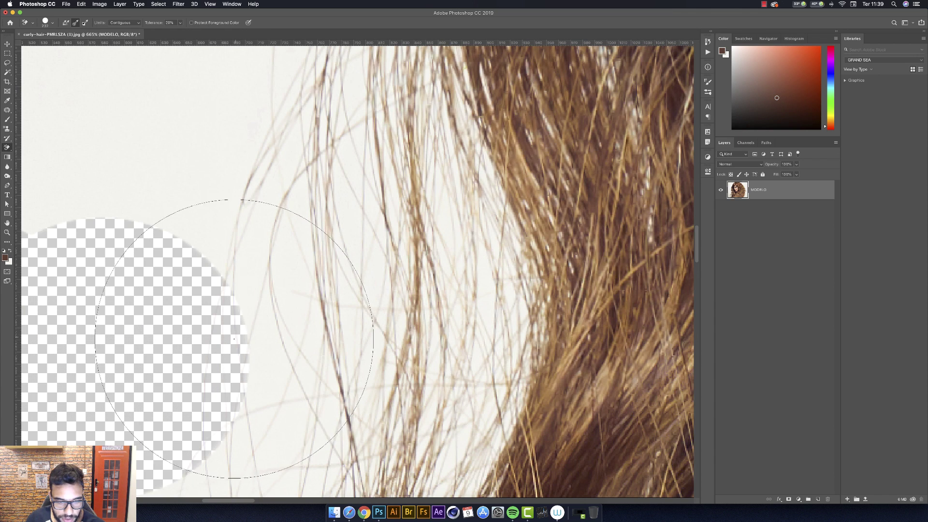
{"action": "scroll", "coordinate": [314, 358], "scroll_direction": "down", "scroll_amount": 3}
{"action": "scroll", "coordinate": [314, 357], "scroll_direction": "down", "scroll_amount": 3}
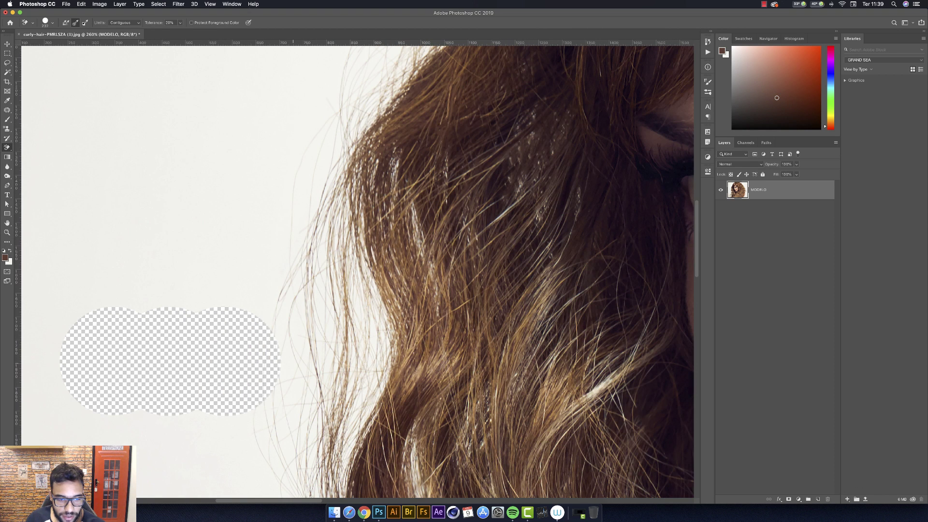
Erase white background near the hair edge and between the outer strands.
{"action": "left_click", "coordinate": [233, 289]}
{"action": "left_click", "coordinate": [295, 309]}
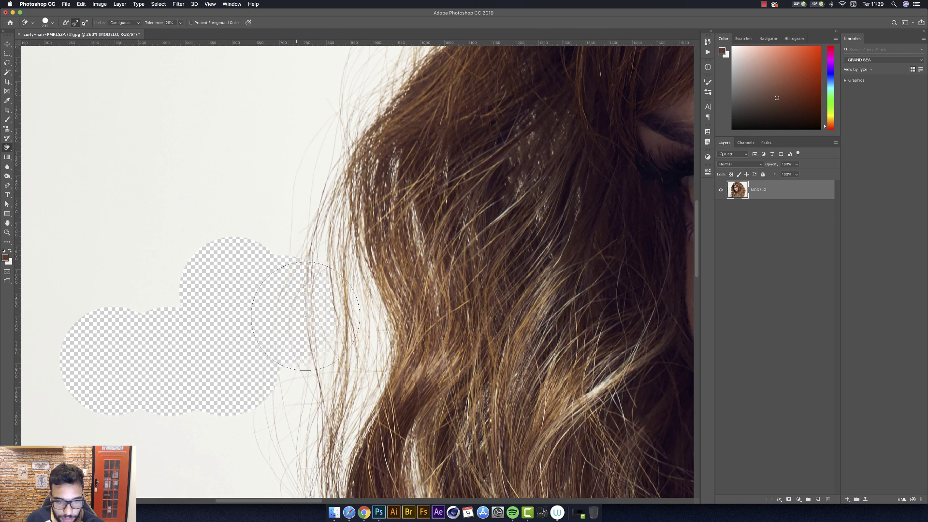
{"action": "left_click_drag", "start_coordinate": [305, 317], "coordinate": [358, 324]}
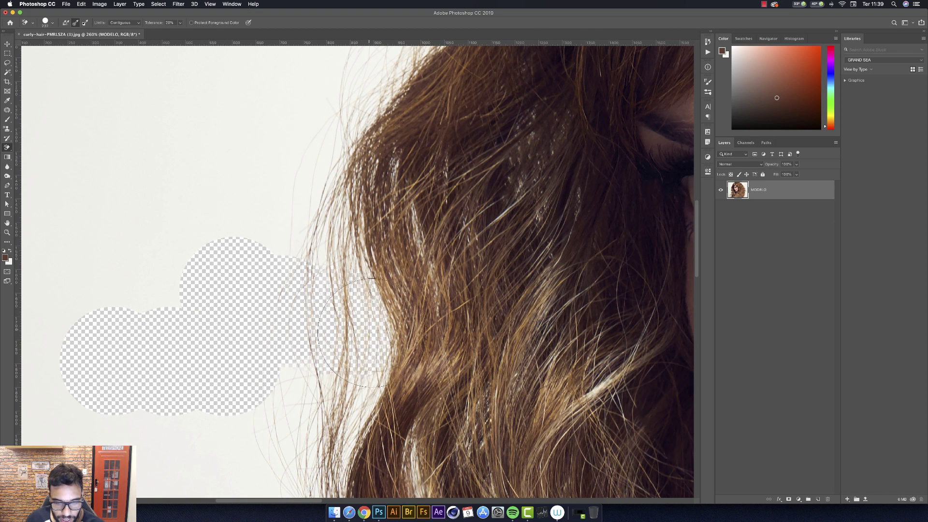
{"action": "scroll", "coordinate": [352, 404], "scroll_direction": "up", "scroll_amount": 2}
{"action": "scroll", "coordinate": [352, 404], "scroll_direction": "up", "scroll_amount": 2}
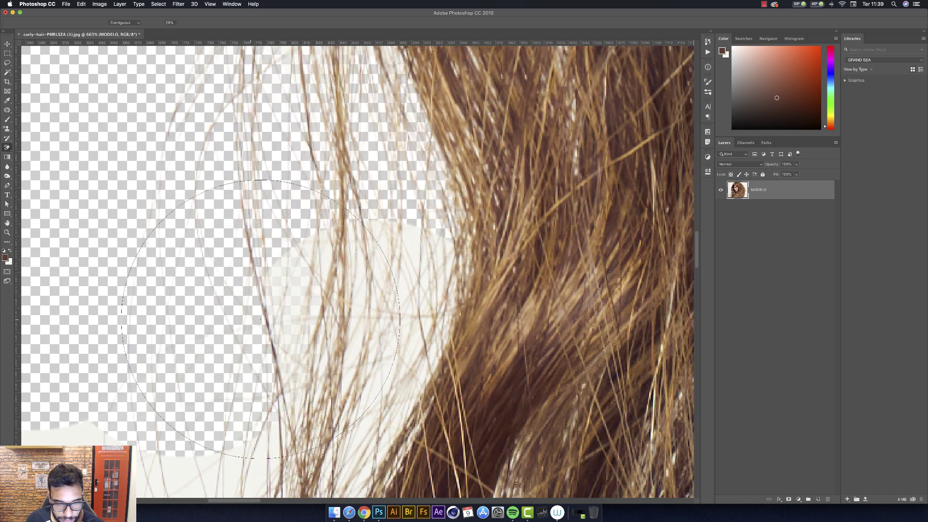
{"action": "left_click_drag", "start_coordinate": [199, 319], "coordinate": [373, 323]}
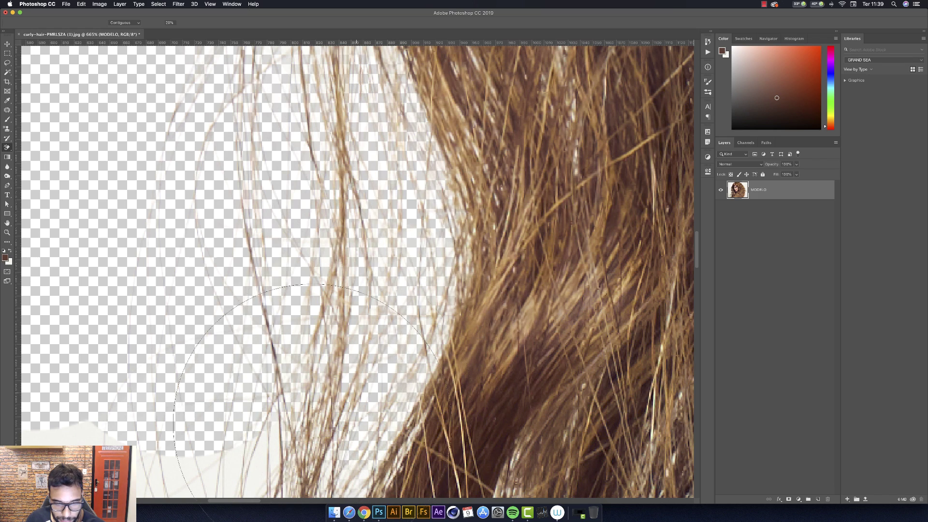
{"action": "left_click_drag", "start_coordinate": [361, 387], "coordinate": [260, 425]}
{"action": "scroll", "coordinate": [395, 222], "scroll_direction": "down", "scroll_amount": 5}
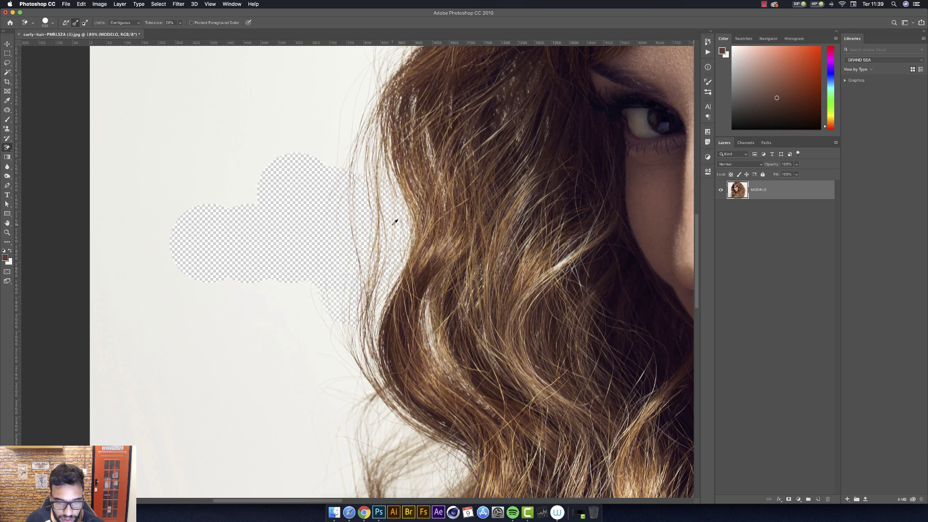
{"action": "scroll", "coordinate": [333, 317], "scroll_direction": "up", "scroll_amount": 2}
{"action": "scroll", "coordinate": [374, 295], "scroll_direction": "up", "scroll_amount": 1}
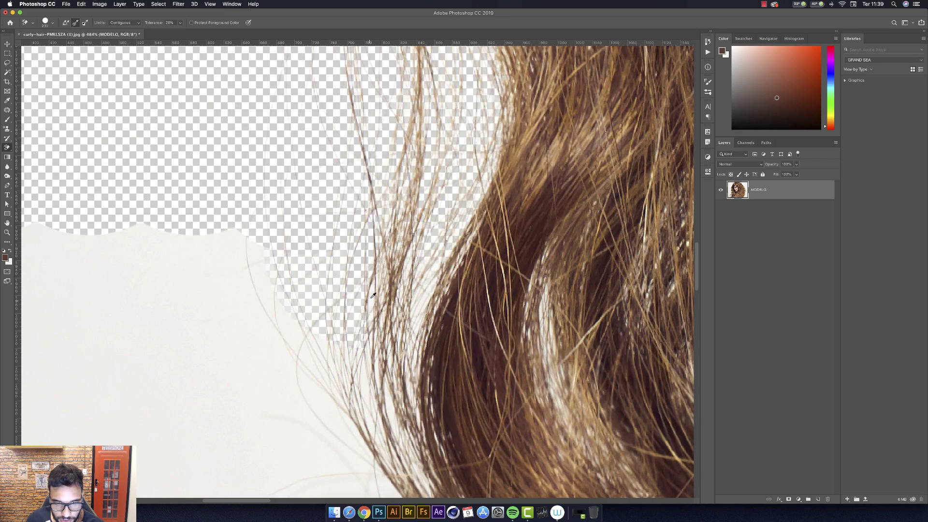
{"action": "scroll", "coordinate": [378, 295], "scroll_direction": "up", "scroll_amount": 1}
{"action": "scroll", "coordinate": [378, 295], "scroll_direction": "down", "scroll_amount": 2}
{"action": "left_click", "coordinate": [181, 297]}
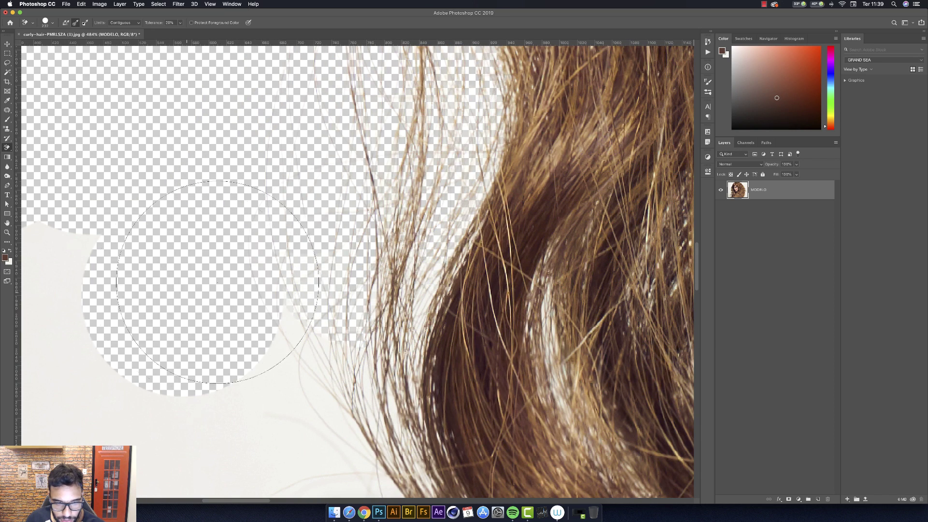
{"action": "mouse_move", "coordinate": [278, 338]}
{"action": "left_mouse_down"}
{"action": "mouse_move", "coordinate": [281, 356]}
{"action": "mouse_move", "coordinate": [378, 408]}
{"action": "left_mouse_up"}
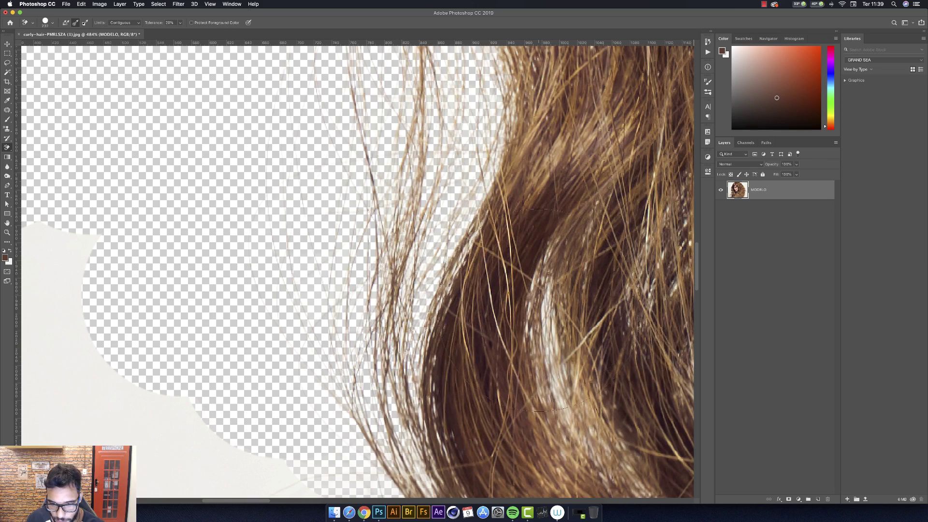
Pan along the hair and undo the recent background erasures.
{"action": "key", "text": "h"}
{"action": "left_click_drag", "start_coordinate": [535, 318], "coordinate": [554, 330]}
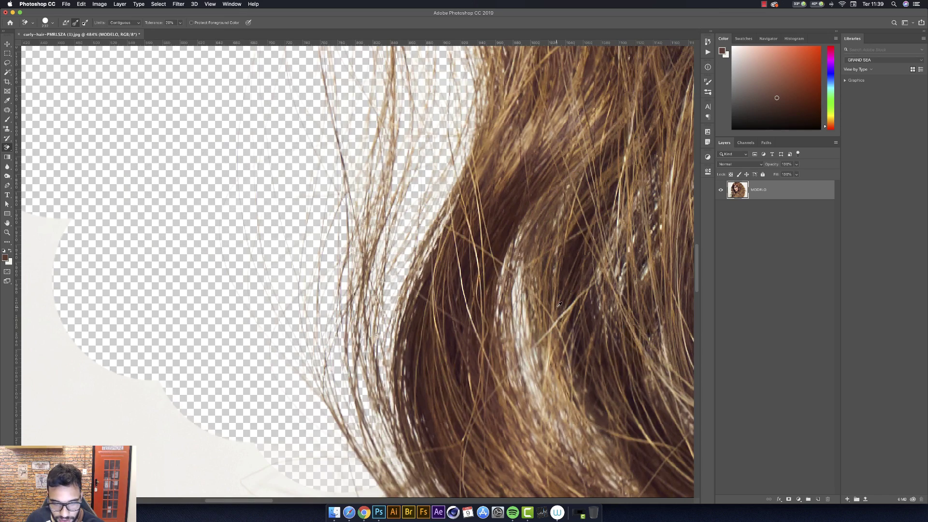
{"action": "scroll", "coordinate": [541, 294], "scroll_direction": "down", "scroll_amount": 5}
{"action": "scroll", "coordinate": [512, 285], "scroll_direction": "down", "scroll_amount": 3}
{"action": "scroll", "coordinate": [489, 275], "scroll_direction": "up", "scroll_amount": 2}
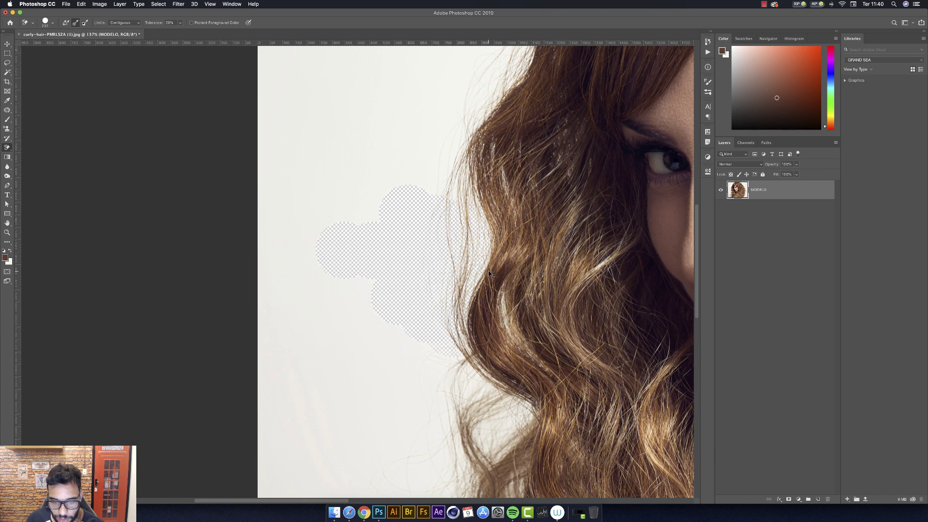
{"action": "key", "text": "ctrl+z"}
{"action": "key", "text": "ctrl+z"}
{"action": "key", "text": "ctrl+z"}
{"action": "key", "text": "ctrl+z"}
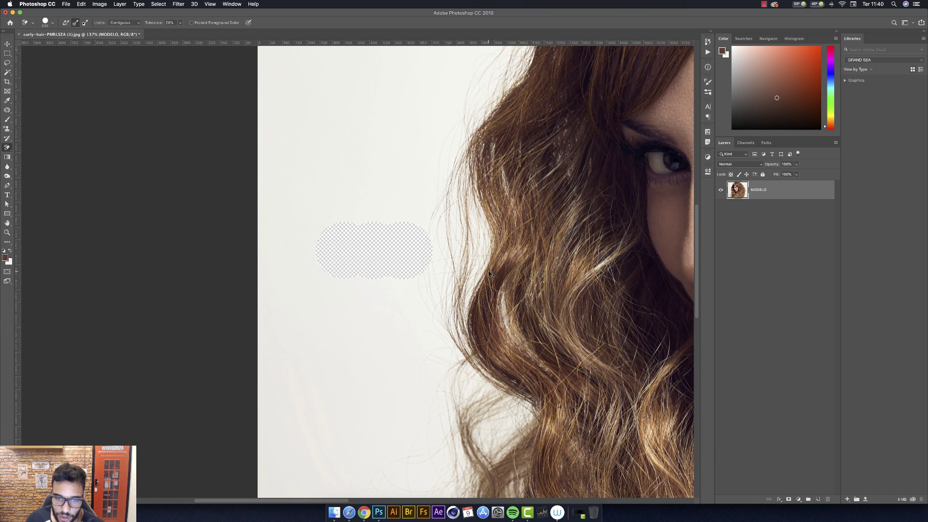
{"action": "key", "text": "ctrl+z"}
{"action": "scroll", "coordinate": [287, 255], "scroll_direction": "down", "scroll_amount": 2}
{"action": "scroll", "coordinate": [506, 194], "scroll_direction": "up", "scroll_amount": 2}
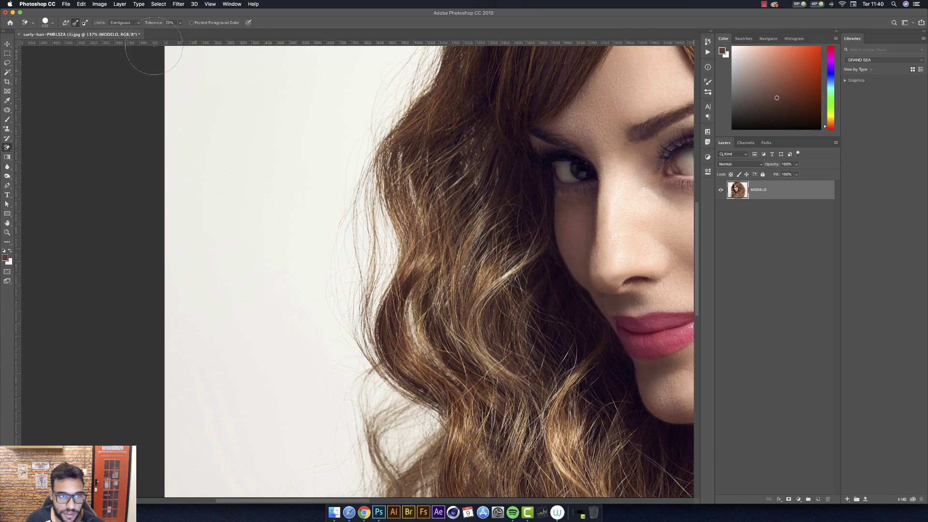
Set Limits to Find Edges, undo a test strip, then erase backdrop up to the curls.
{"action": "left_click", "coordinate": [130, 23]}
{"action": "left_click", "coordinate": [121, 31]}
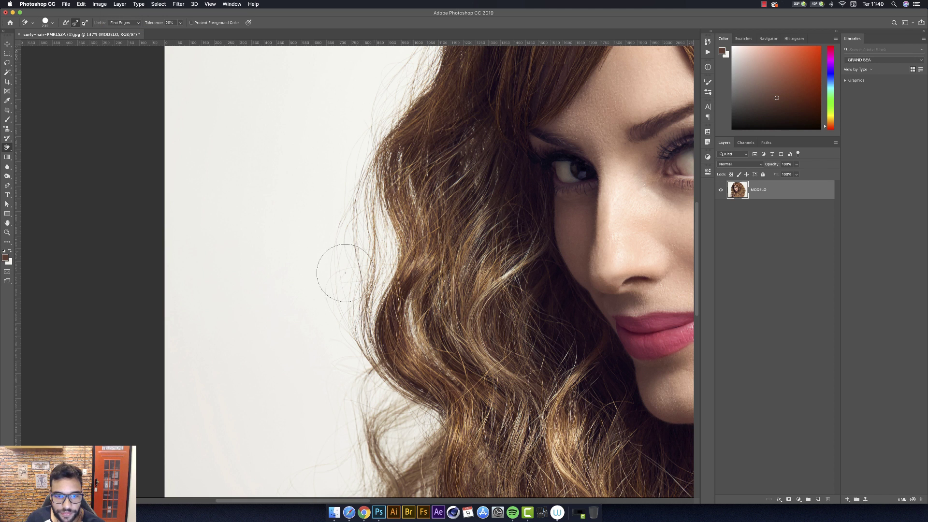
{"action": "left_click_drag", "start_coordinate": [232, 292], "coordinate": [342, 293]}
{"action": "key", "text": "super+z"}
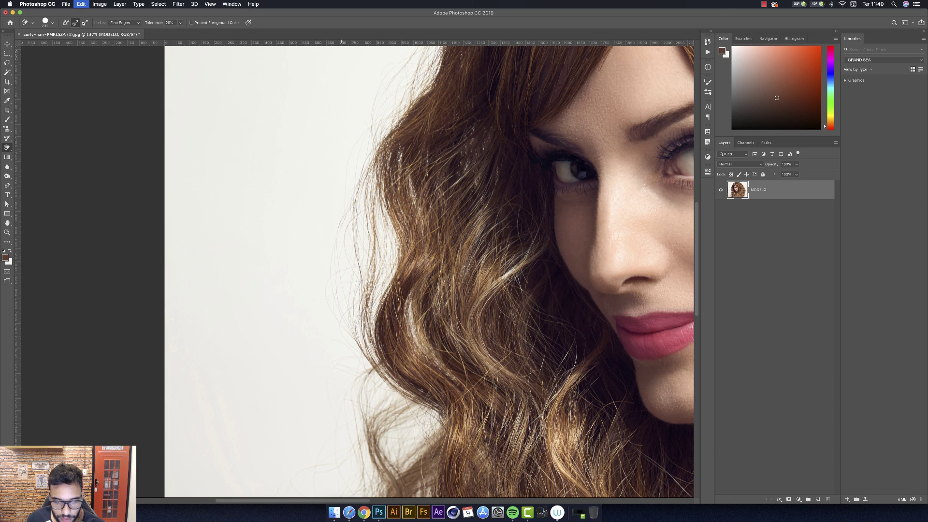
{"action": "scroll", "coordinate": [333, 292], "scroll_direction": "down", "scroll_amount": 3}
{"action": "scroll", "coordinate": [348, 387], "scroll_direction": "up", "scroll_amount": 3}
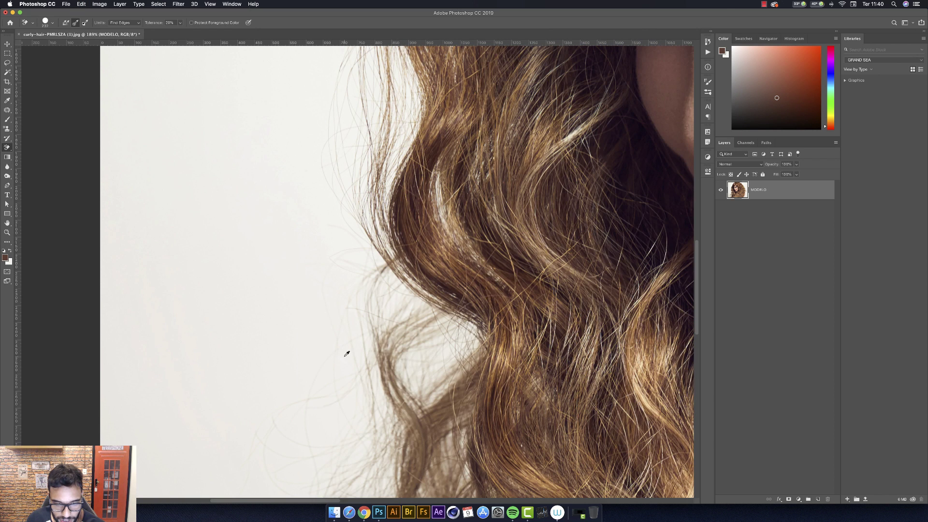
{"action": "left_click_drag", "start_coordinate": [265, 377], "coordinate": [375, 371]}
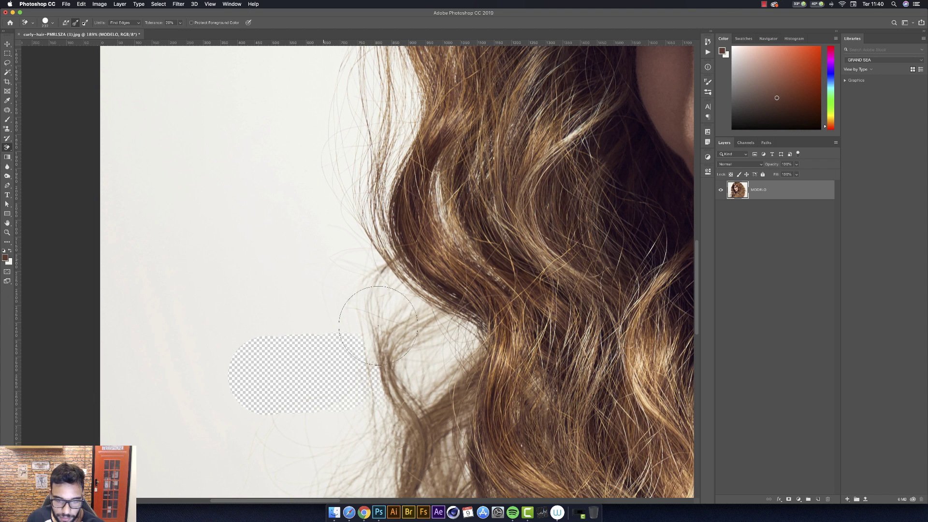
{"action": "scroll", "coordinate": [378, 325], "scroll_direction": "down", "scroll_amount": 2, "text": "alt"}
{"action": "scroll", "coordinate": [378, 327], "scroll_direction": "down", "scroll_amount": 1, "text": "alt"}
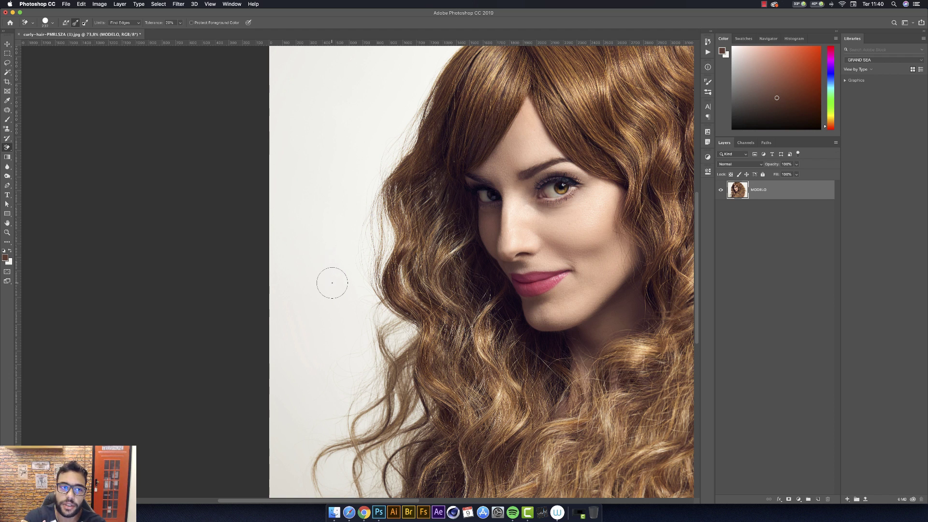
Set erase Limits back to Discontiguous and move the view onto the face.
{"action": "left_click", "coordinate": [141, 22]}
{"action": "left_click", "coordinate": [121, 11]}
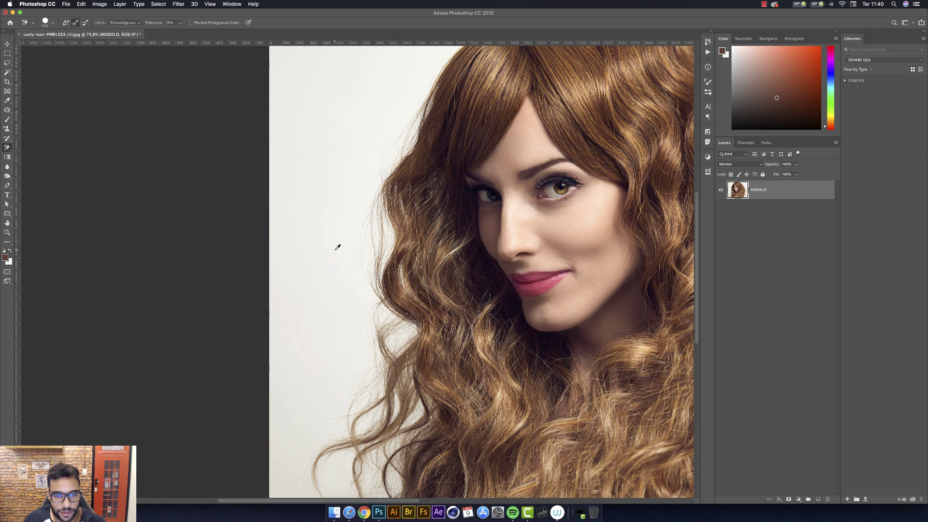
{"action": "left_click_drag", "start_coordinate": [337, 247], "coordinate": [179, 195]}
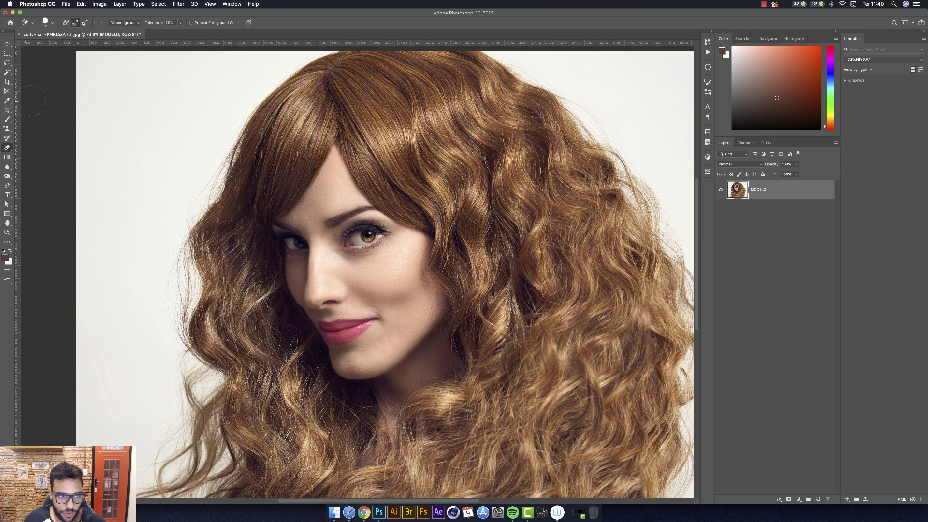
Lower Tolerance to 1% and erase the plain backdrop at the top left.
{"action": "left_click", "coordinate": [181, 23]}
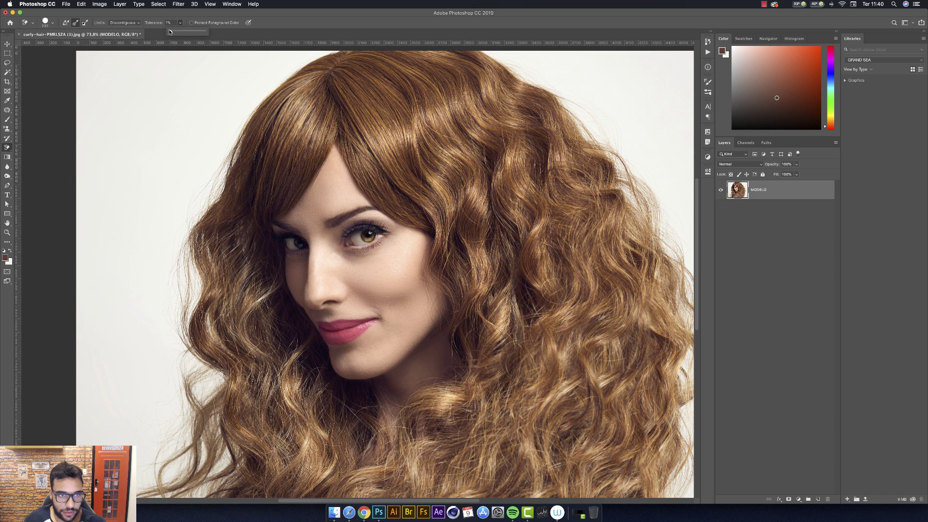
{"action": "left_click", "coordinate": [126, 113]}
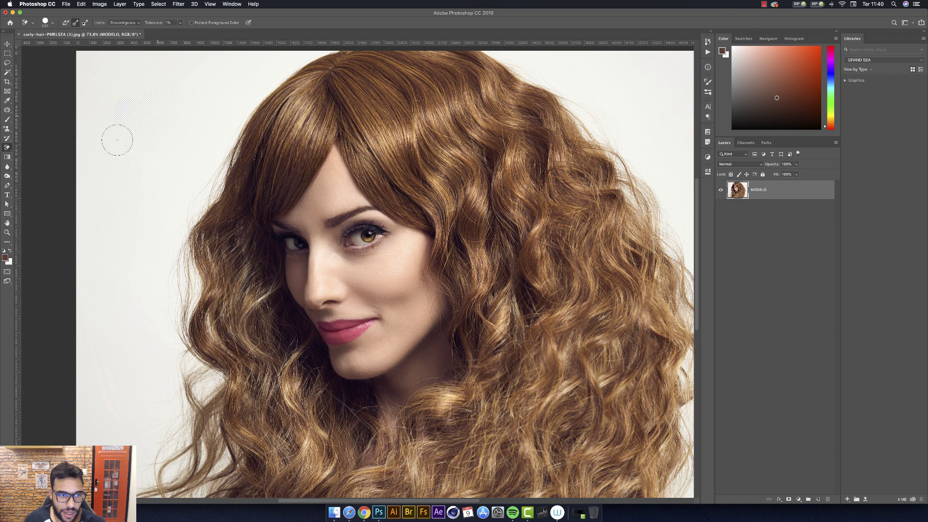
{"action": "left_click_drag", "start_coordinate": [117, 140], "coordinate": [130, 116]}
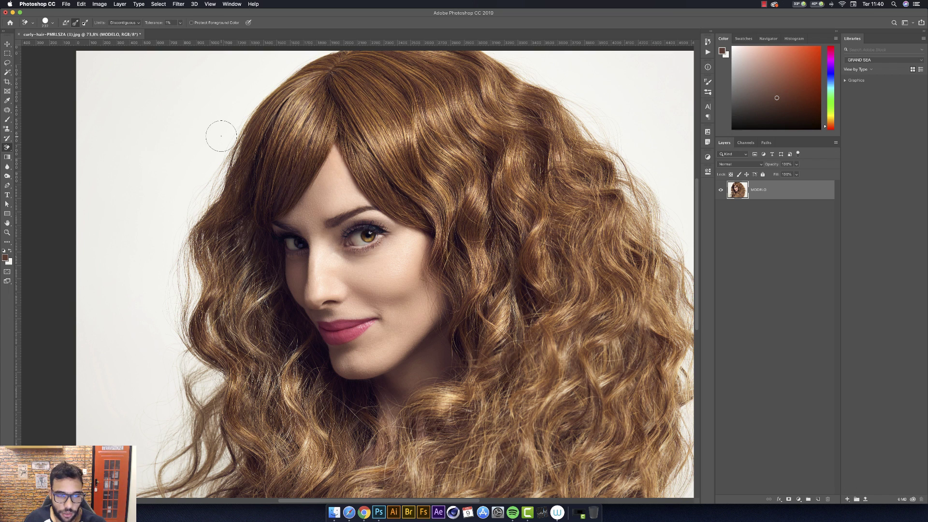
Raise Tolerance to 100%, test-erase across her forehead, and undo the stroke.
{"action": "scroll", "coordinate": [212, 138], "scroll_direction": "down", "scroll_amount": 2}
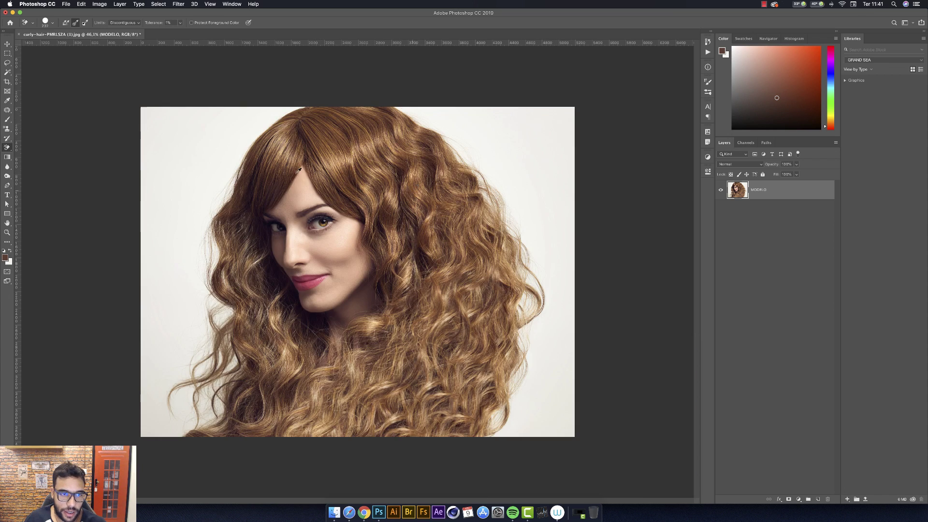
{"action": "scroll", "coordinate": [183, 143], "scroll_direction": "up", "scroll_amount": 2}
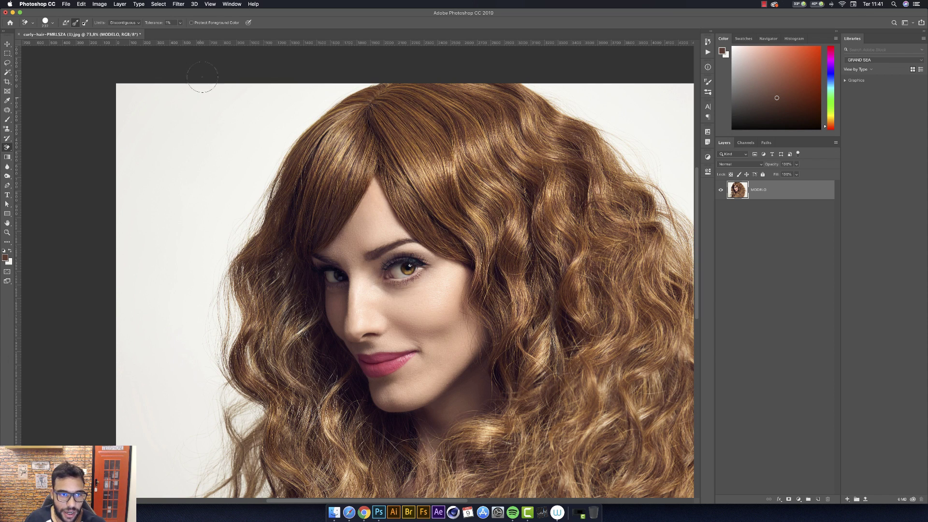
{"action": "left_click", "coordinate": [181, 23]}
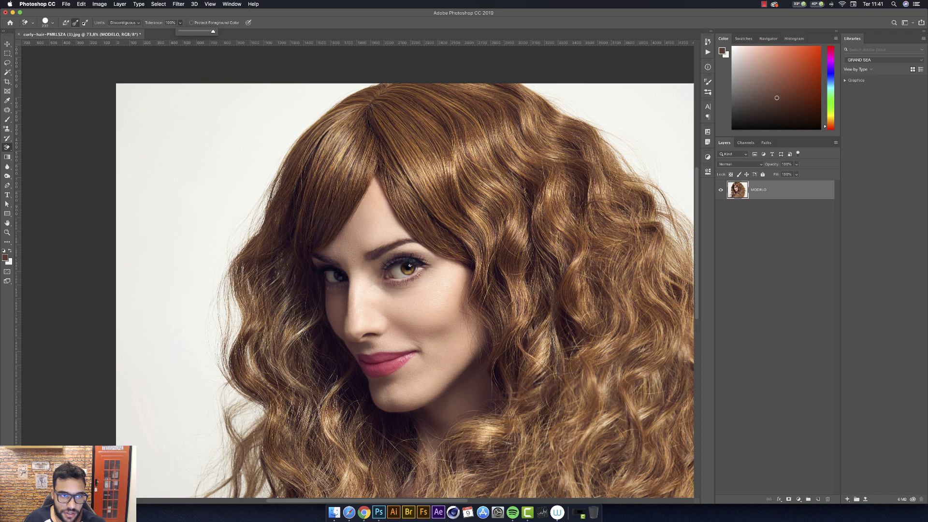
{"action": "left_click_drag", "start_coordinate": [156, 224], "coordinate": [506, 249]}
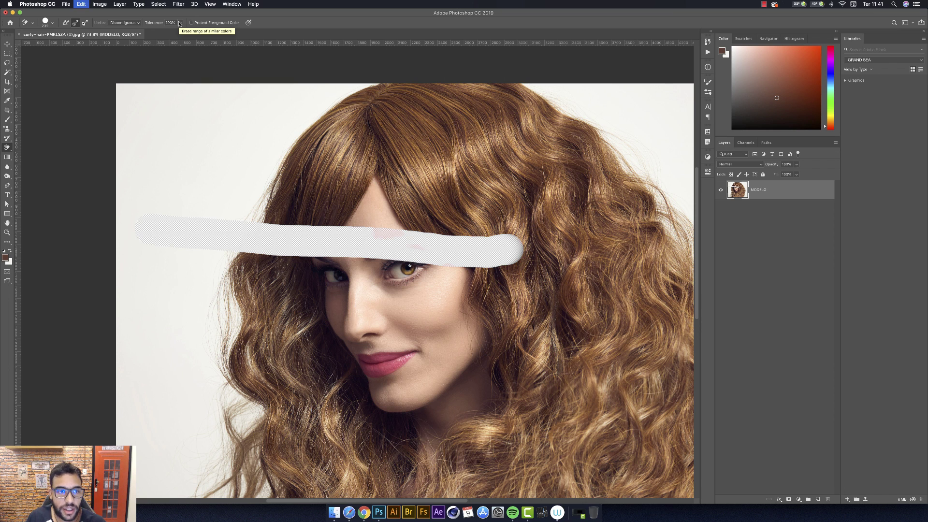
{"action": "key", "text": "ctrl+z"}
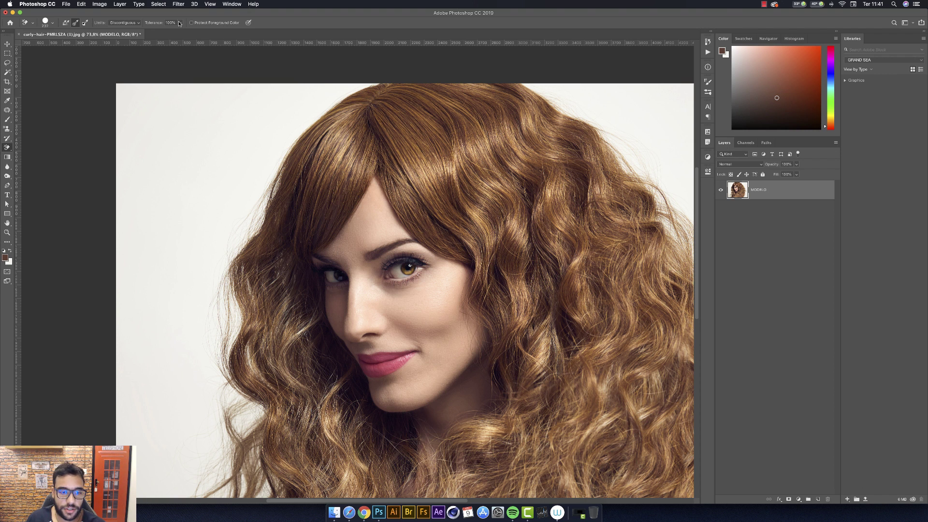
Try Tolerance 50% by erasing backdrop along the hair's left edge, then undo.
{"action": "scroll", "coordinate": [227, 227], "scroll_direction": "up", "scroll_amount": 5}
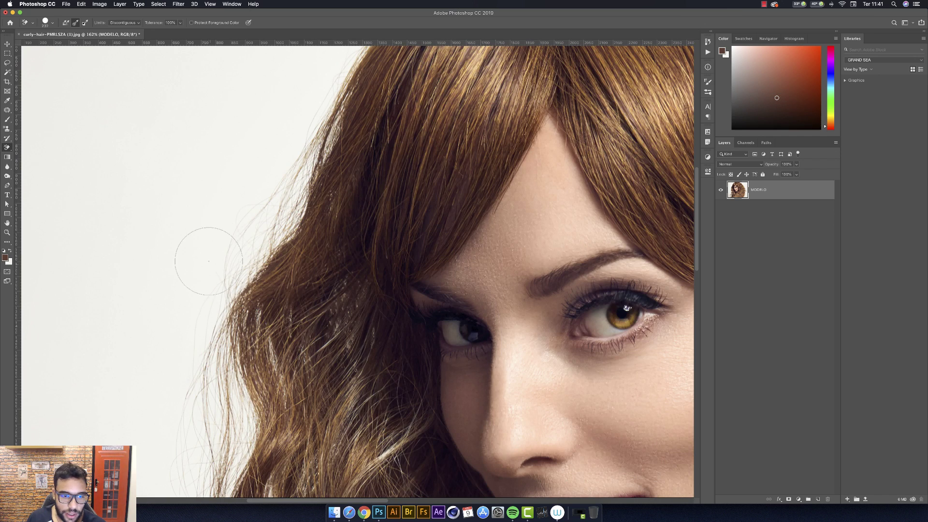
{"action": "scroll", "coordinate": [314, 244], "scroll_direction": "down", "scroll_amount": 3}
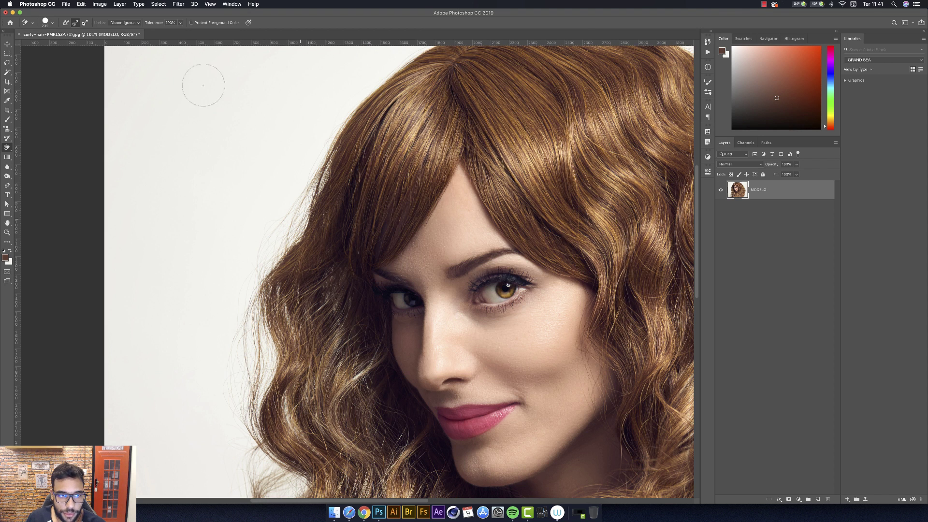
{"action": "left_click", "coordinate": [179, 23]}
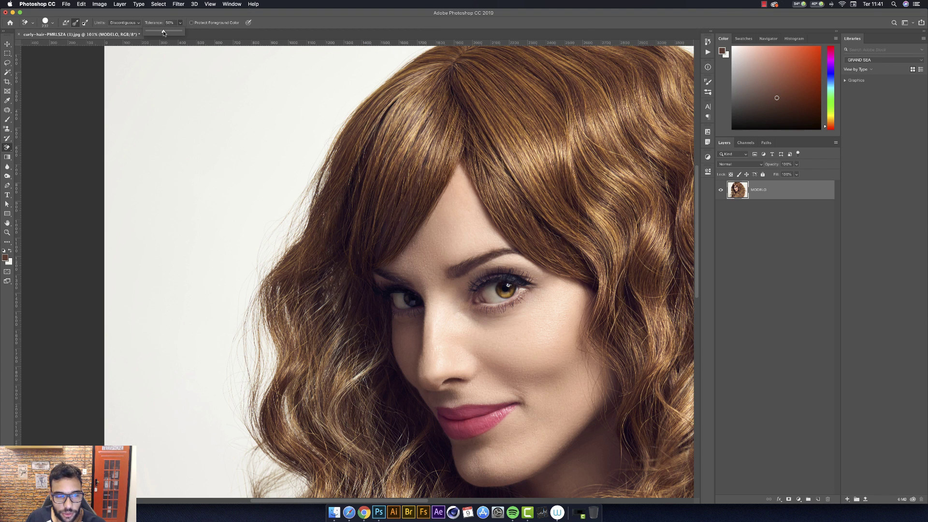
{"action": "mouse_move", "coordinate": [215, 236]}
{"action": "left_mouse_down"}
{"action": "mouse_move", "coordinate": [274, 237]}
{"action": "mouse_move", "coordinate": [314, 168]}
{"action": "left_mouse_up"}
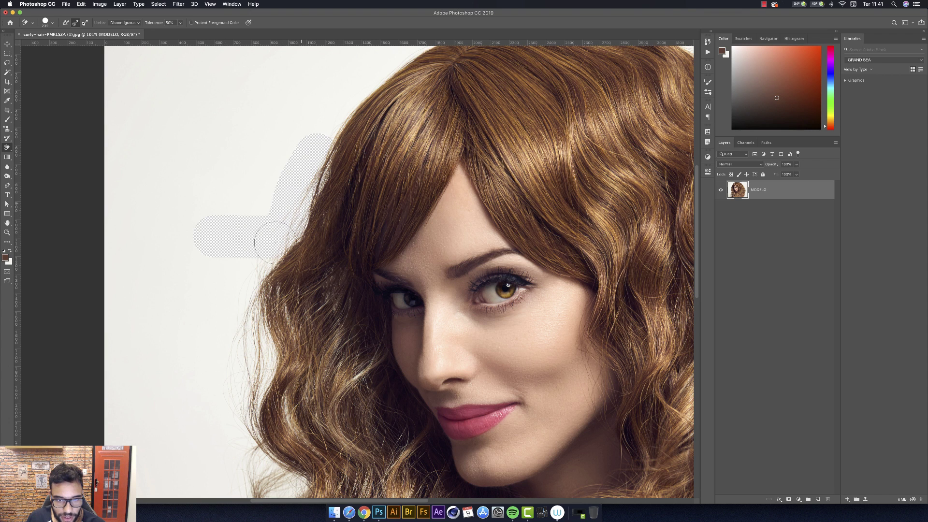
{"action": "left_click_drag", "start_coordinate": [273, 240], "coordinate": [231, 319]}
{"action": "scroll", "coordinate": [280, 237], "scroll_direction": "up", "scroll_amount": 5}
{"action": "key", "text": "ctrl+z"}
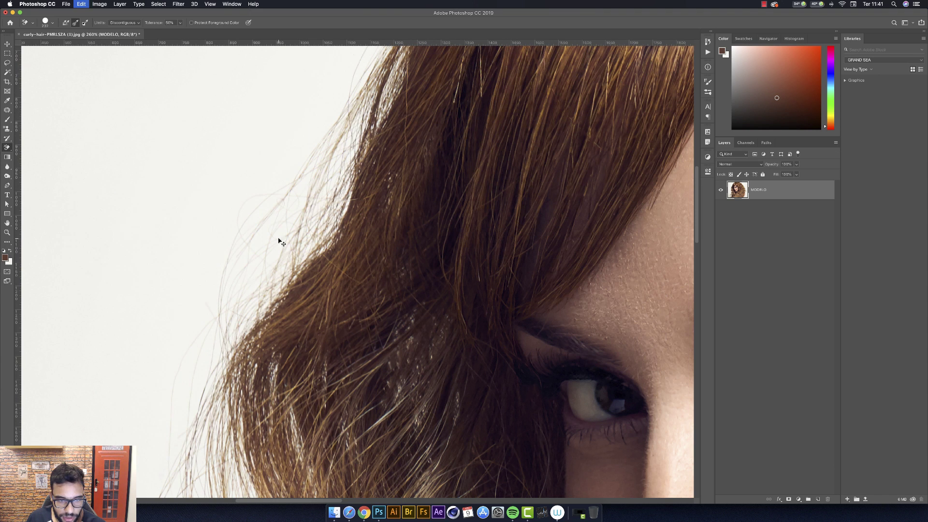
Try Tolerance 35% on the backdrop around the fine strands, then undo.
{"action": "left_click", "coordinate": [179, 22]}
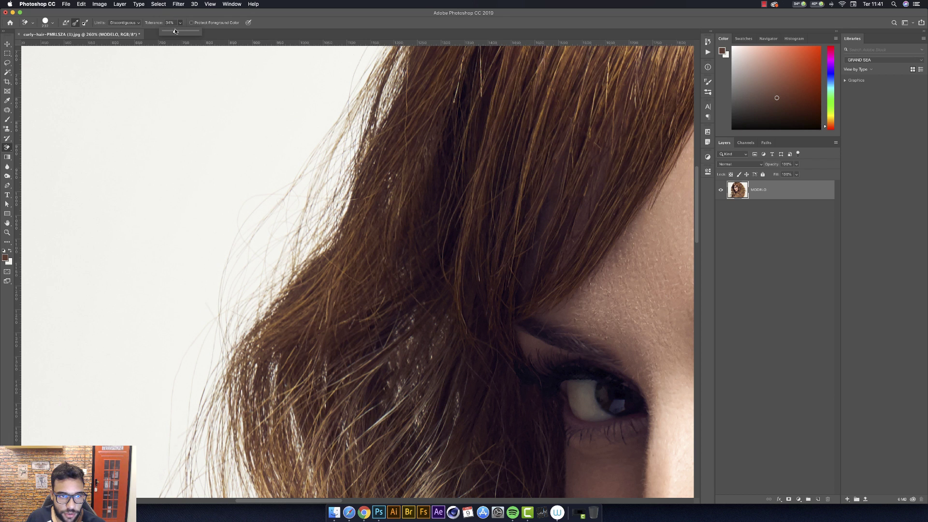
{"action": "mouse_move", "coordinate": [177, 223]}
{"action": "left_mouse_down"}
{"action": "mouse_move", "coordinate": [293, 176]}
{"action": "mouse_move", "coordinate": [314, 111]}
{"action": "left_mouse_up"}
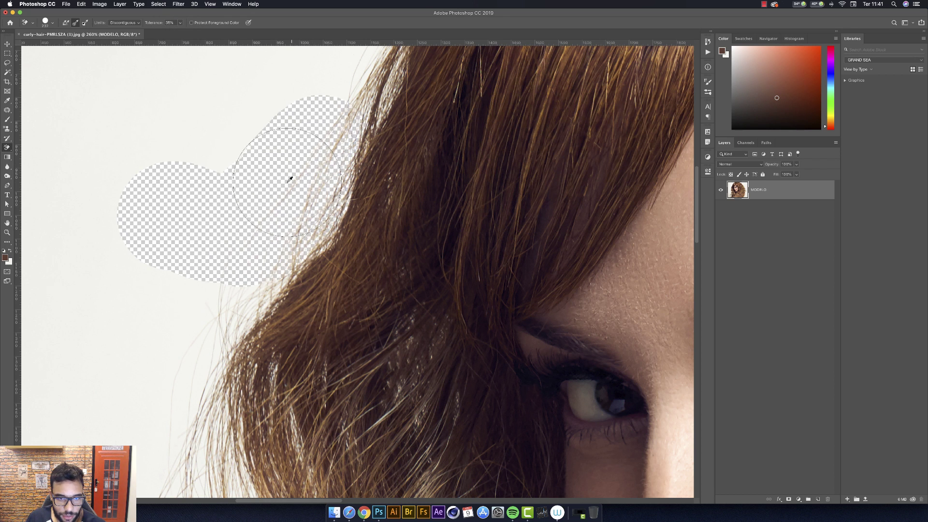
{"action": "scroll", "coordinate": [292, 179], "scroll_direction": "up", "scroll_amount": 3}
{"action": "key", "text": "ctrl+z"}
{"action": "key", "text": "ctrl+z"}
{"action": "scroll", "coordinate": [293, 183], "scroll_direction": "down", "scroll_amount": 5}
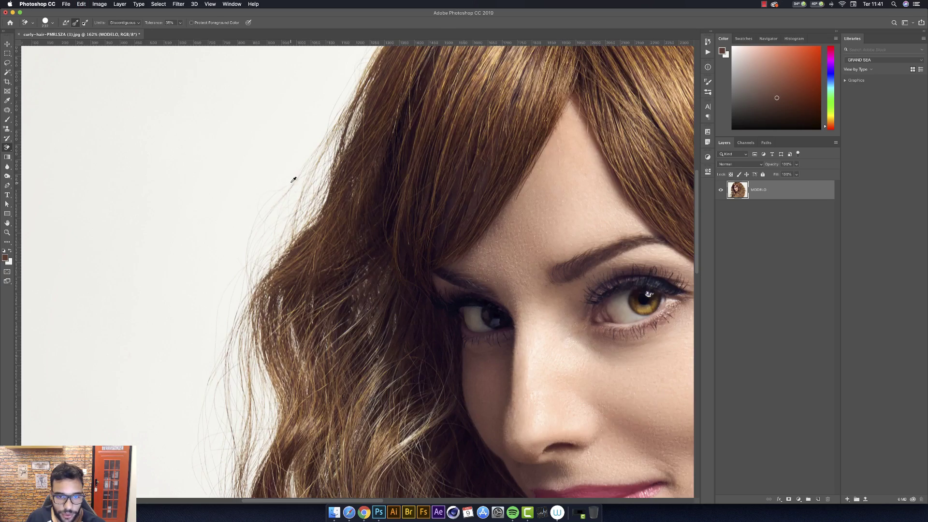
{"action": "scroll", "coordinate": [269, 190], "scroll_direction": "down", "scroll_amount": 2}
{"action": "scroll", "coordinate": [422, 235], "scroll_direction": "down", "scroll_amount": 2}
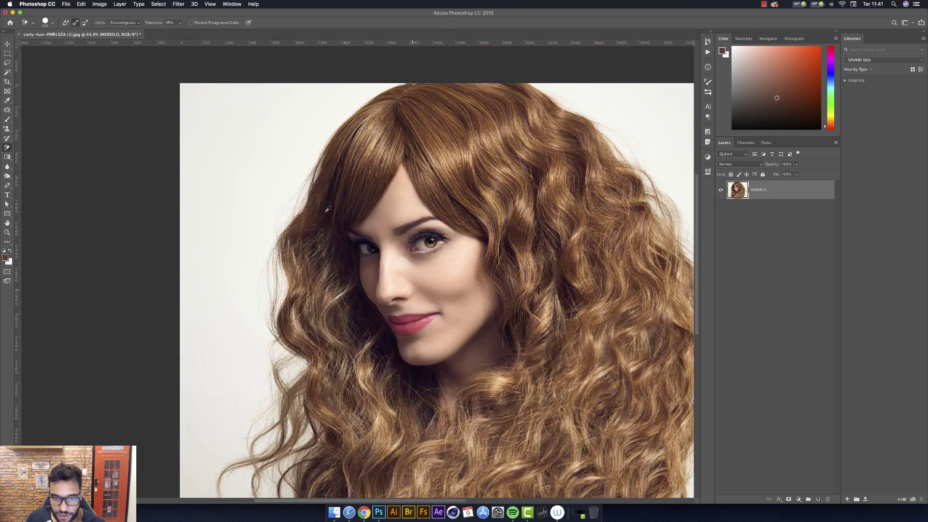
{"action": "scroll", "coordinate": [304, 245], "scroll_direction": "up", "scroll_amount": 2}
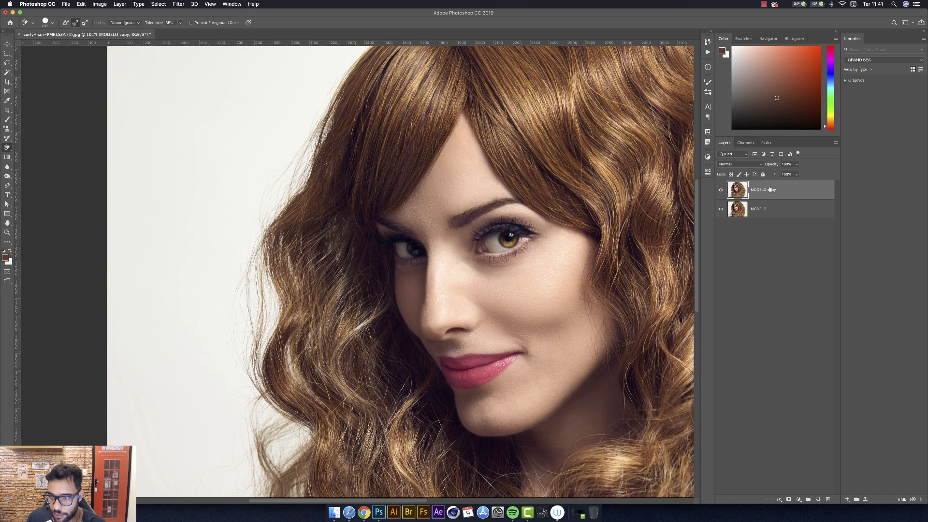
Rename the copy layer RECORTE and add a light green Solid Color fill layer.
{"action": "double_click", "coordinate": [762, 191]}
{"action": "type", "text": "REC"}
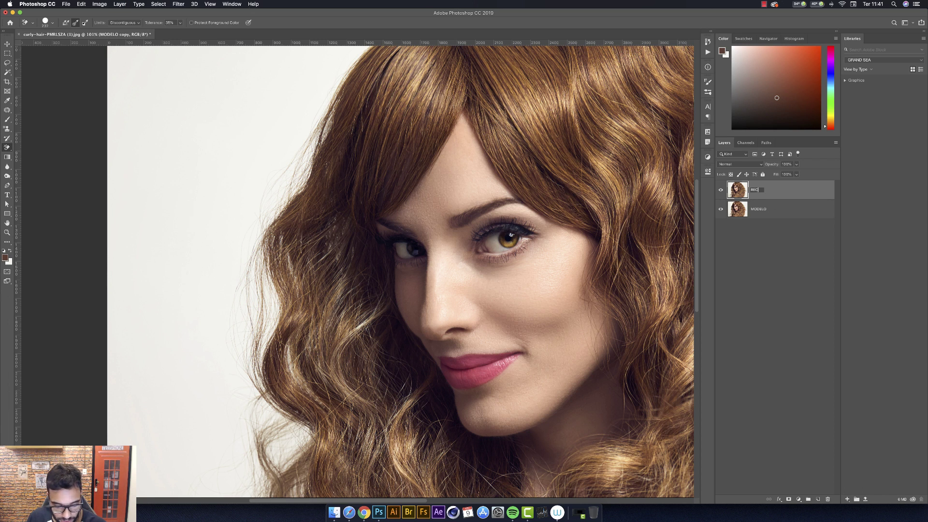
{"action": "type", "text": "ORTE"}
{"action": "key", "text": "Return"}
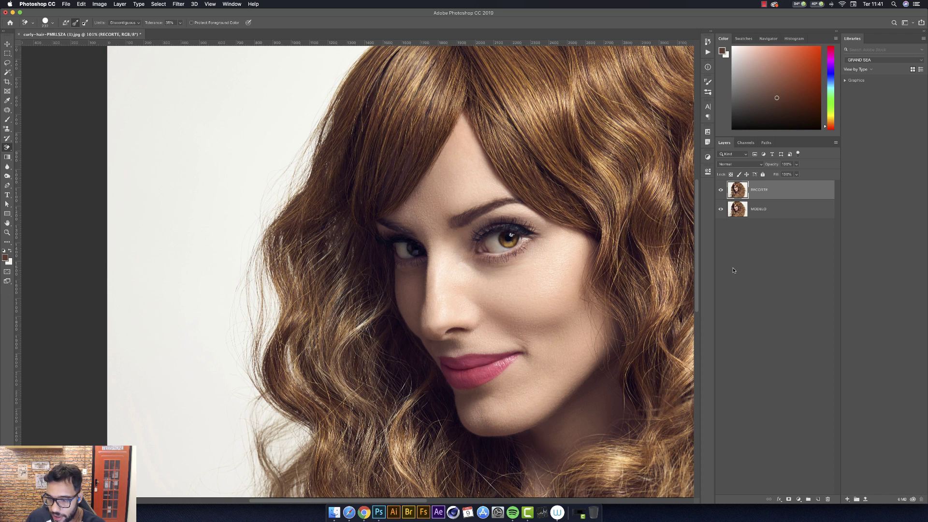
{"action": "left_click", "coordinate": [798, 499]}
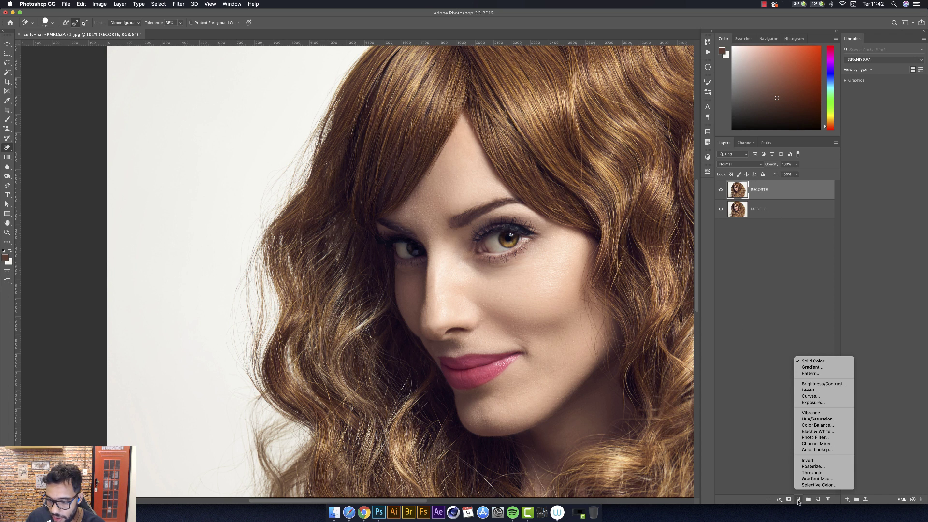
{"action": "left_click", "coordinate": [797, 360]}
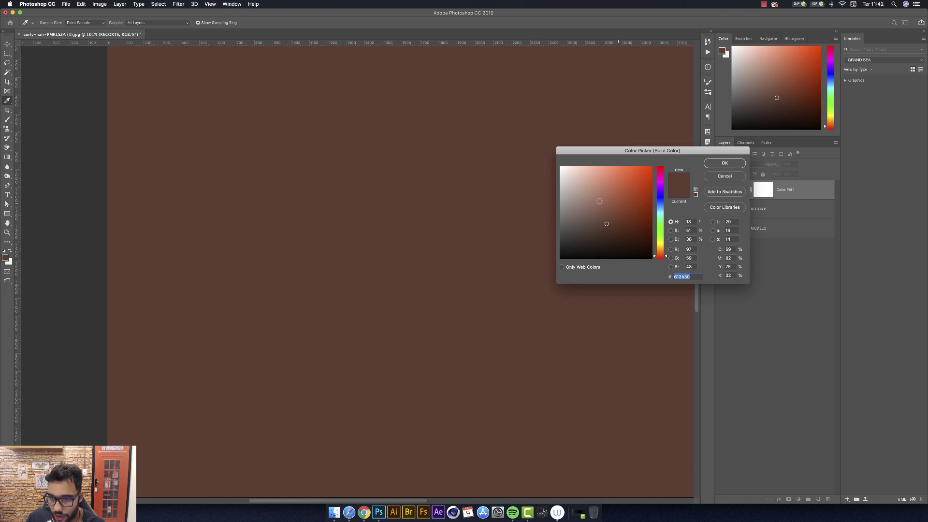
{"action": "left_click_drag", "start_coordinate": [599, 201], "coordinate": [613, 167]}
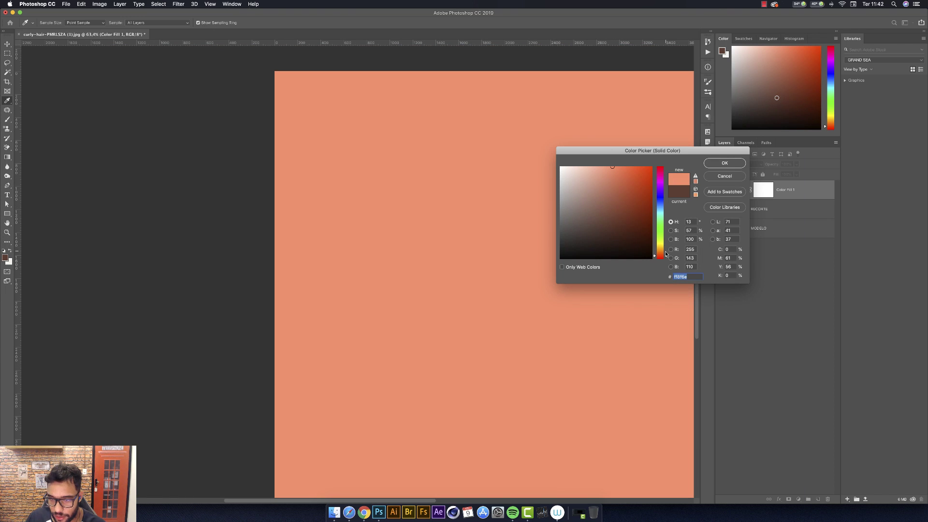
{"action": "left_click_drag", "start_coordinate": [666, 254], "coordinate": [666, 229]}
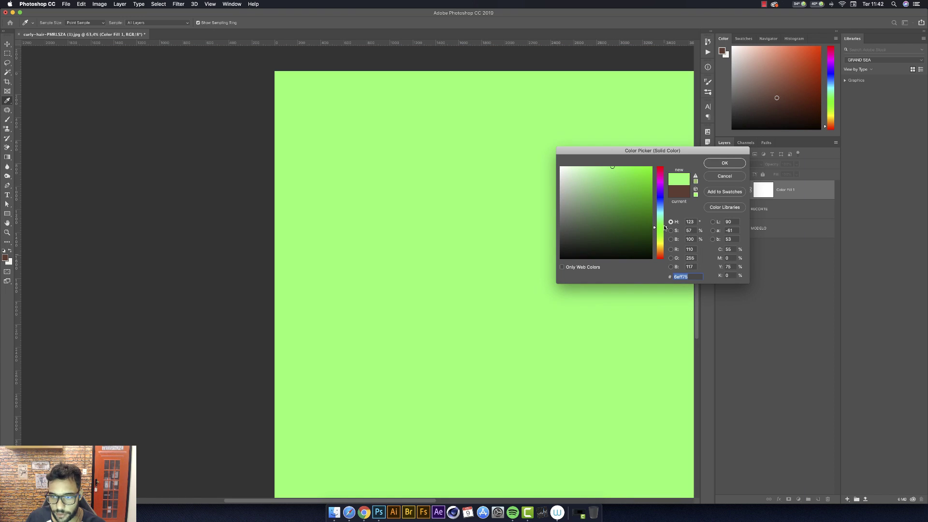
{"action": "left_click", "coordinate": [737, 166]}
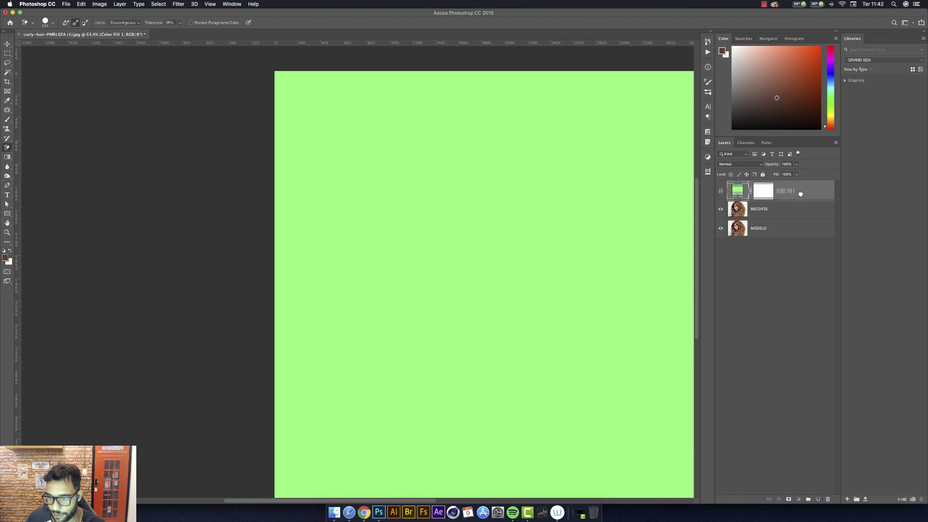
Move the green fill below RECORTE, hide MODELO, and select RECORTE.
{"action": "left_click_drag", "start_coordinate": [800, 193], "coordinate": [769, 220]}
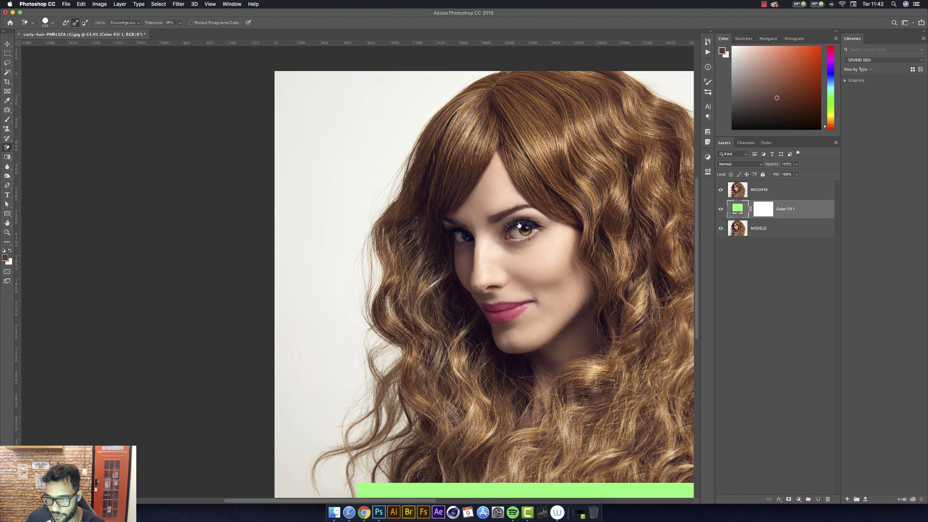
{"action": "left_click", "coordinate": [719, 229]}
{"action": "scroll", "coordinate": [316, 245], "scroll_direction": "down", "scroll_amount": 3}
{"action": "scroll", "coordinate": [289, 228], "scroll_direction": "up", "scroll_amount": 2}
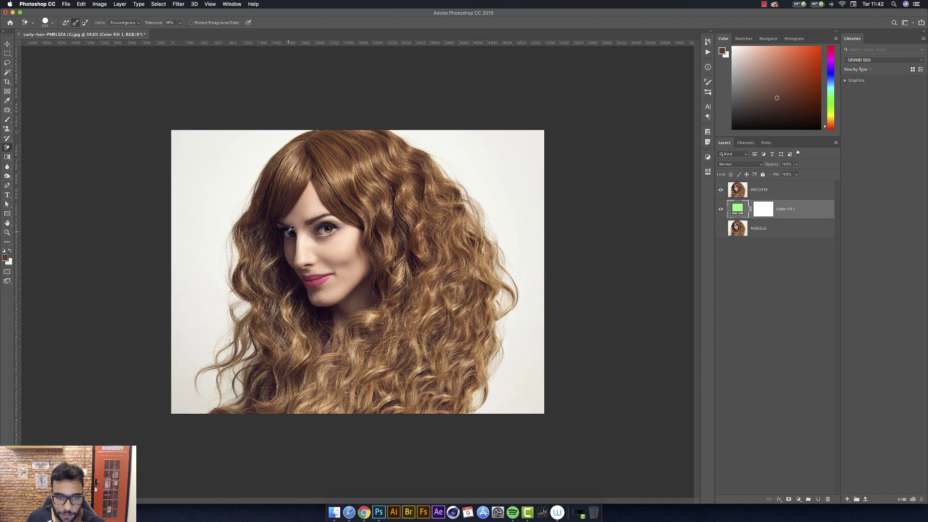
{"action": "scroll", "coordinate": [187, 199], "scroll_direction": "up", "scroll_amount": 2}
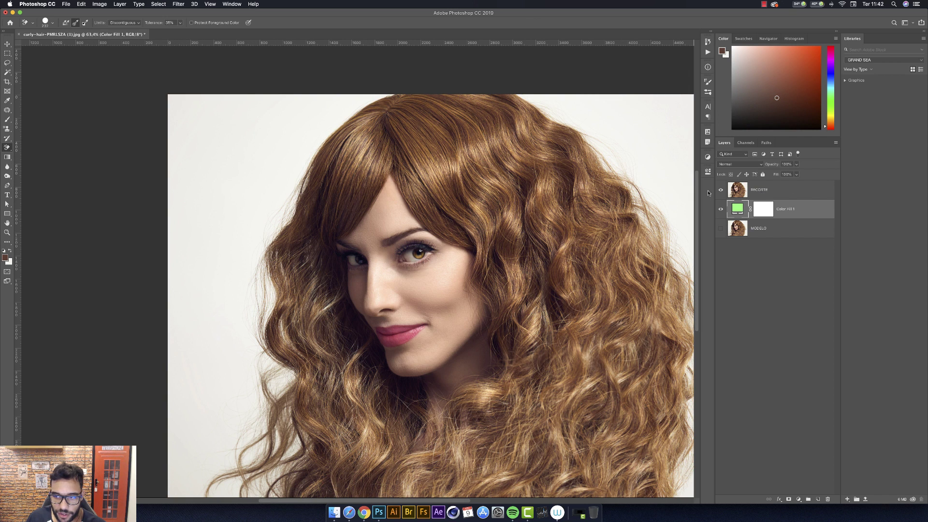
{"action": "left_click", "coordinate": [739, 191]}
Trial-erase the backdrop beside the hair, then undo the last stroke to restore the white.
{"action": "scroll", "coordinate": [265, 156], "scroll_direction": "up", "scroll_amount": 3}
{"action": "mouse_move", "coordinate": [274, 180]}
{"action": "left_mouse_down"}
{"action": "mouse_move", "coordinate": [256, 242]}
{"action": "mouse_move", "coordinate": [293, 251]}
{"action": "mouse_move", "coordinate": [341, 159]}
{"action": "left_mouse_up"}
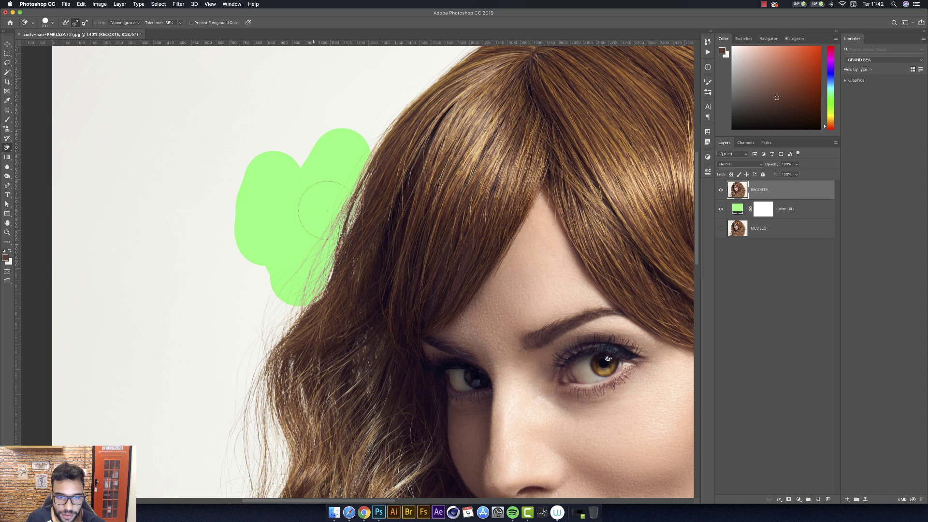
{"action": "mouse_move", "coordinate": [316, 250]}
{"action": "left_mouse_down"}
{"action": "mouse_move", "coordinate": [278, 288]}
{"action": "mouse_move", "coordinate": [317, 235]}
{"action": "left_mouse_up"}
{"action": "scroll", "coordinate": [306, 223], "scroll_direction": "up", "scroll_amount": 5}
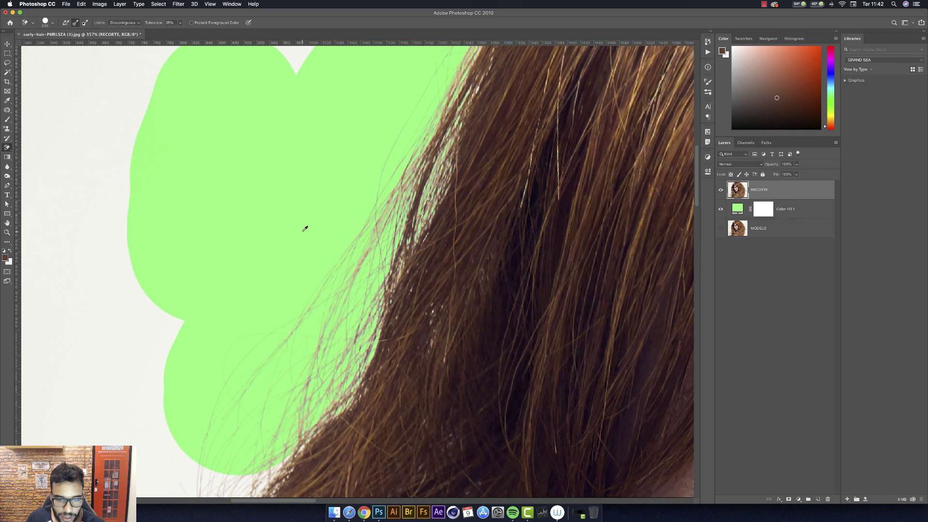
{"action": "key", "text": "ctrl+z"}
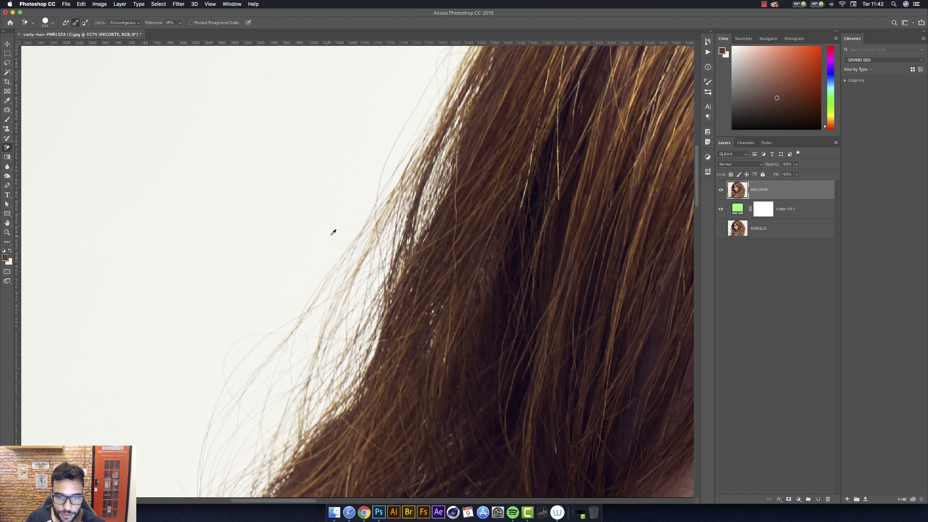
{"action": "scroll", "coordinate": [333, 232], "scroll_direction": "down", "scroll_amount": 5}
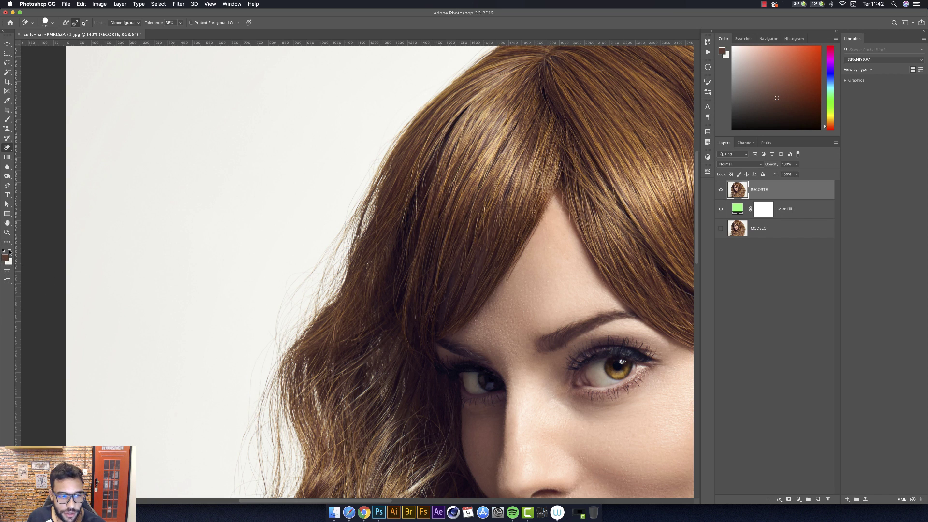
Make white the foreground colour and enable Protect Foreground Color.
{"action": "left_click", "coordinate": [10, 251]}
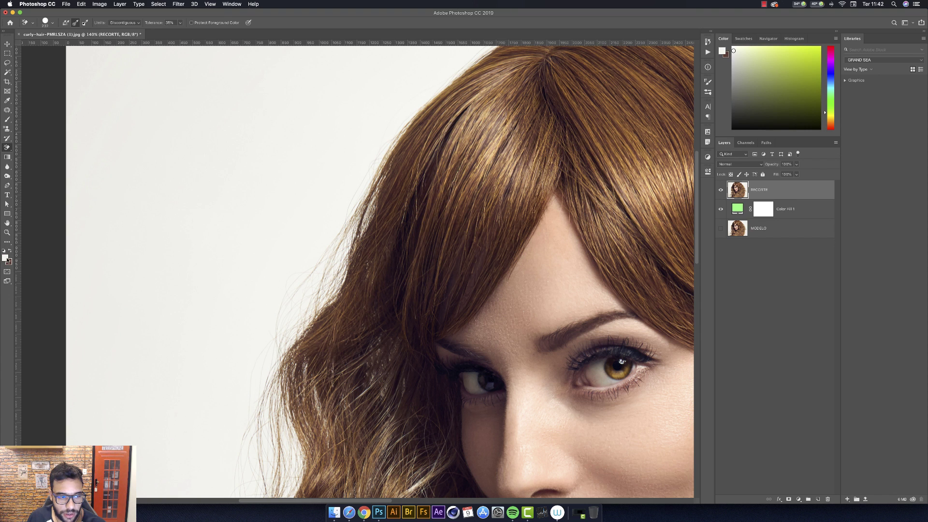
{"action": "left_click", "coordinate": [191, 23]}
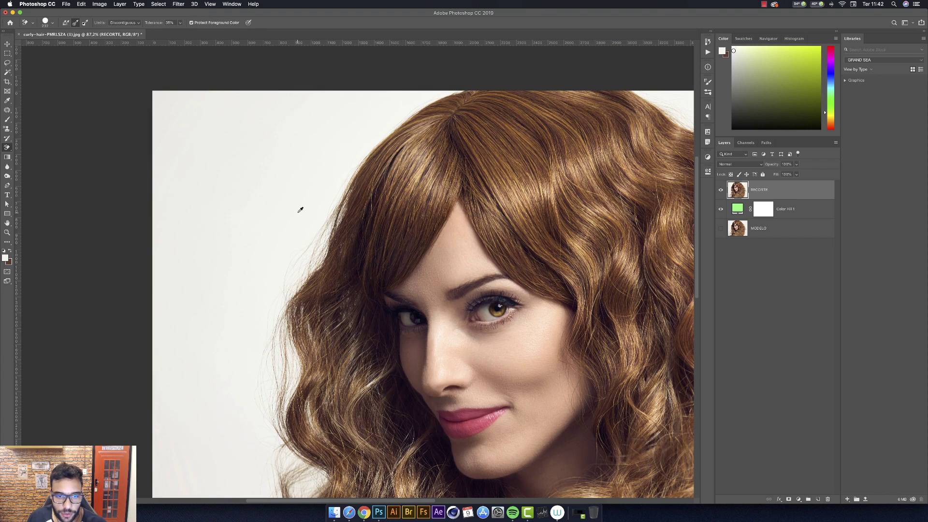
{"action": "scroll", "coordinate": [290, 198], "scroll_direction": "down", "scroll_amount": 3}
Erase a test patch of backdrop beside the hair, then undo it.
{"action": "mouse_move", "coordinate": [299, 190]}
{"action": "left_mouse_down"}
{"action": "mouse_move", "coordinate": [275, 213]}
{"action": "mouse_move", "coordinate": [263, 181]}
{"action": "left_mouse_up"}
{"action": "scroll", "coordinate": [262, 181], "scroll_direction": "up", "scroll_amount": 2}
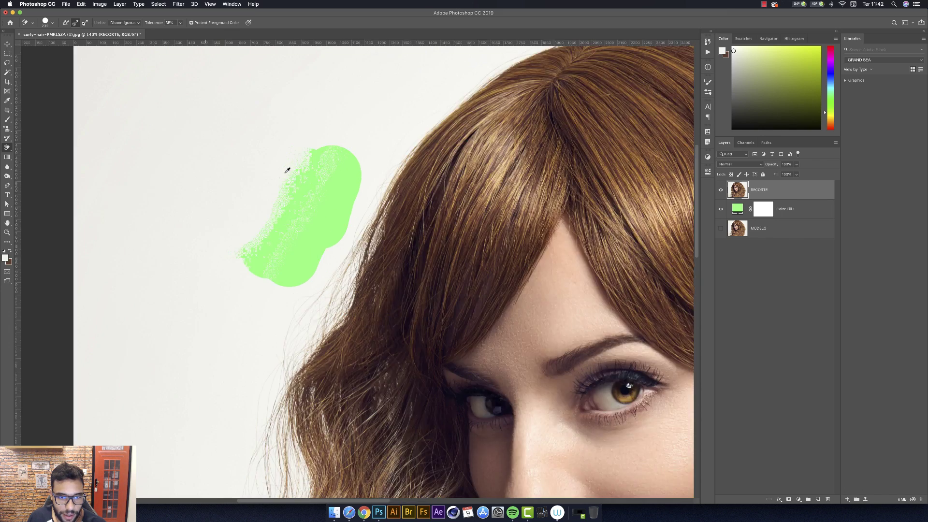
{"action": "scroll", "coordinate": [285, 169], "scroll_direction": "up", "scroll_amount": 2}
{"action": "scroll", "coordinate": [280, 213], "scroll_direction": "up", "scroll_amount": 2}
{"action": "scroll", "coordinate": [275, 238], "scroll_direction": "up", "scroll_amount": 2}
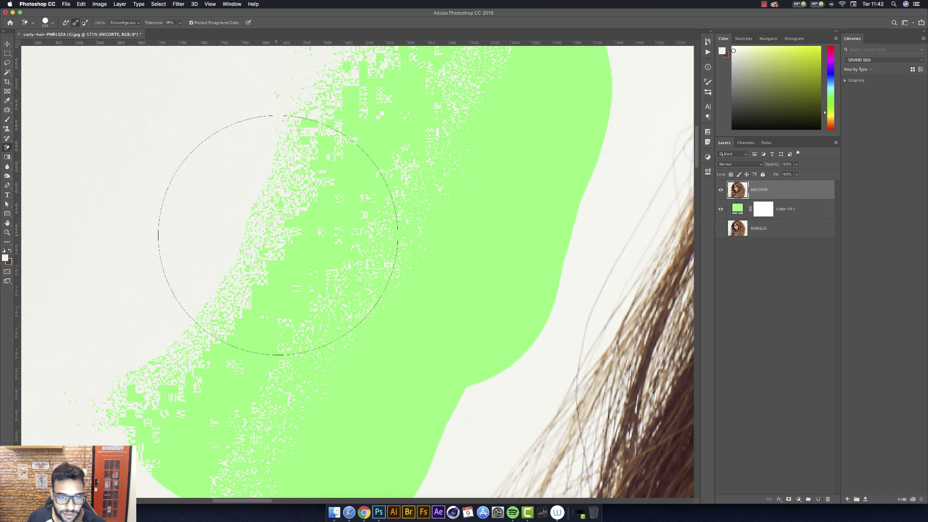
{"action": "scroll", "coordinate": [279, 232], "scroll_direction": "up", "scroll_amount": 2}
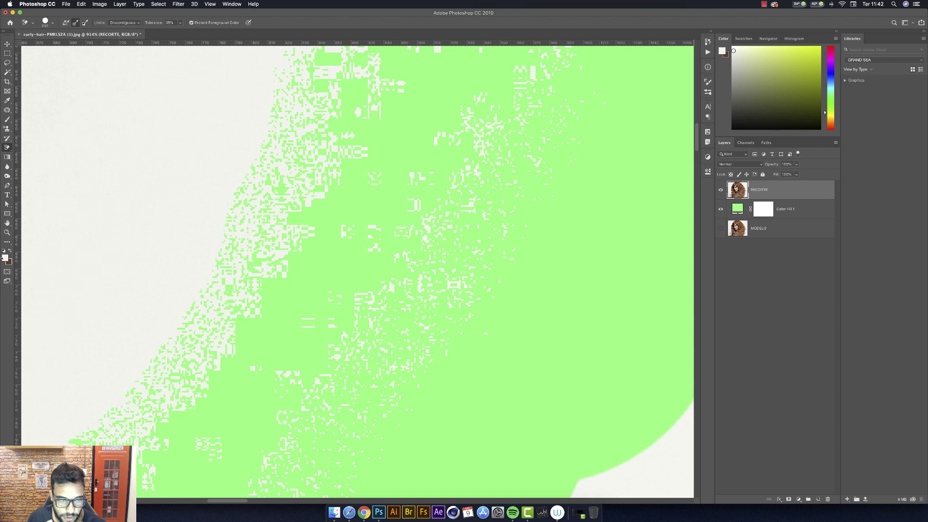
{"action": "scroll", "coordinate": [96, 260], "scroll_direction": "down", "scroll_amount": 2}
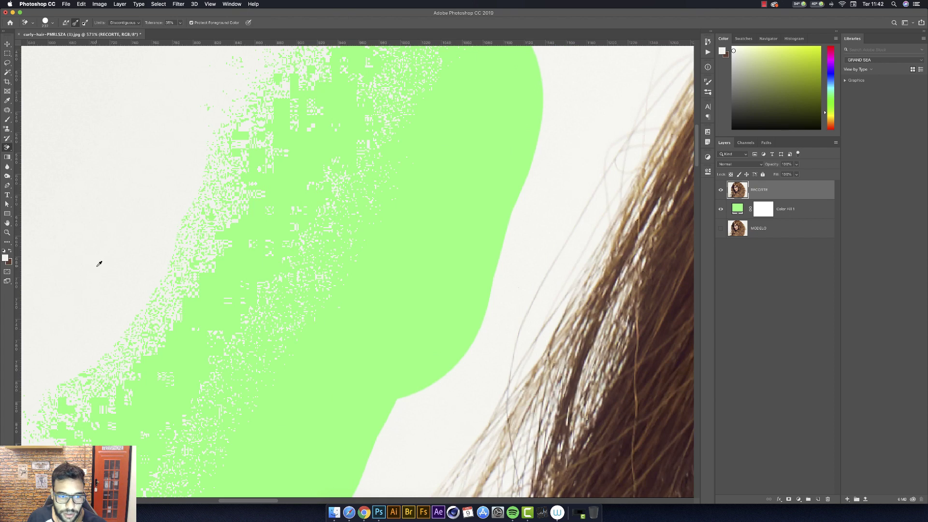
{"action": "scroll", "coordinate": [98, 261], "scroll_direction": "down", "scroll_amount": 2}
{"action": "scroll", "coordinate": [98, 261], "scroll_direction": "down", "scroll_amount": 2}
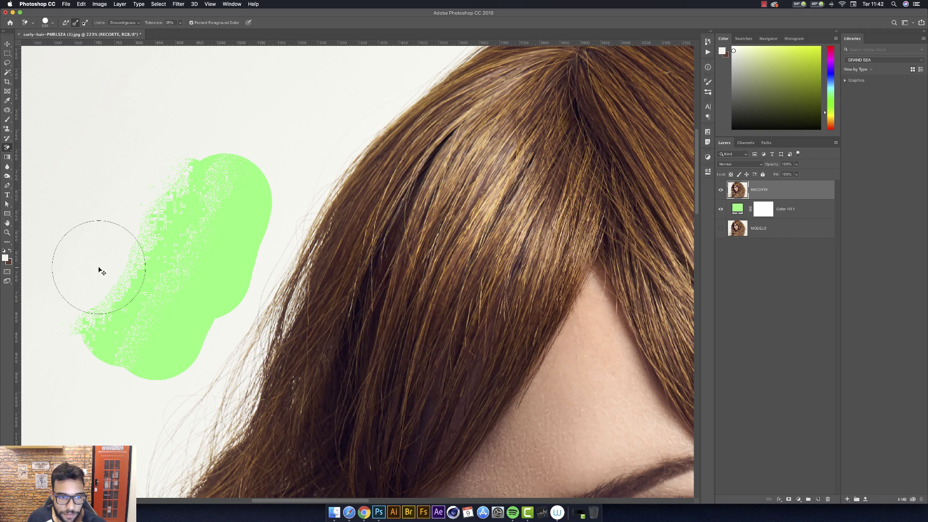
{"action": "key", "text": "super+z"}
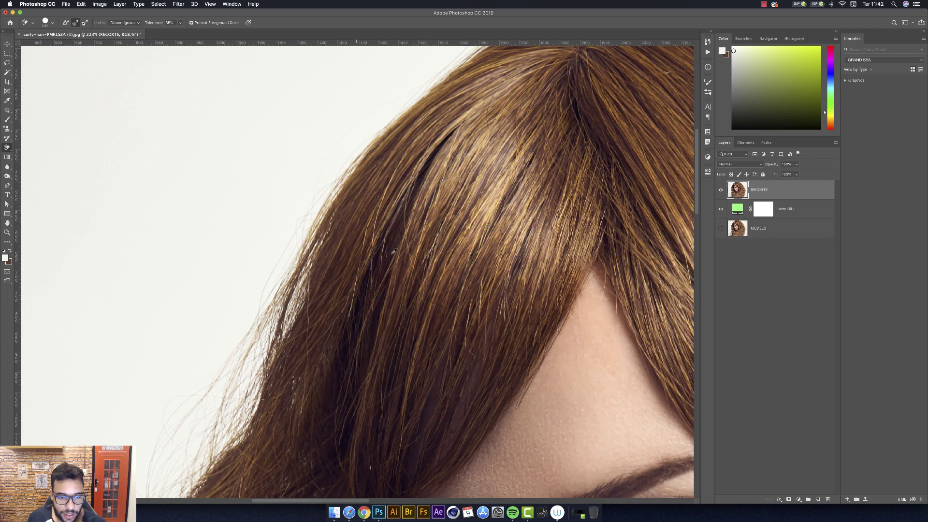
Alt-click the hair strands to sample a light tan brown as the protected foreground colour.
{"action": "scroll", "coordinate": [288, 244], "scroll_direction": "down", "scroll_amount": 2}
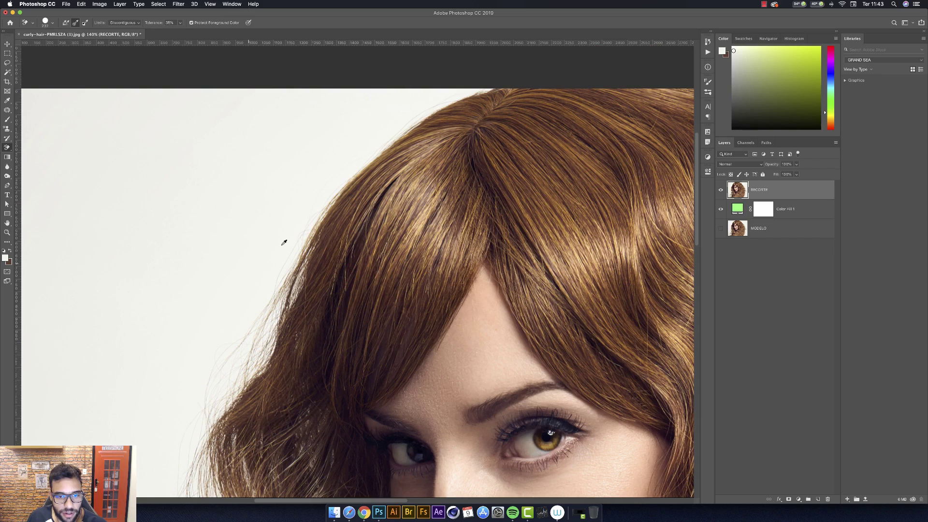
{"action": "scroll", "coordinate": [284, 242], "scroll_direction": "up", "scroll_amount": 4}
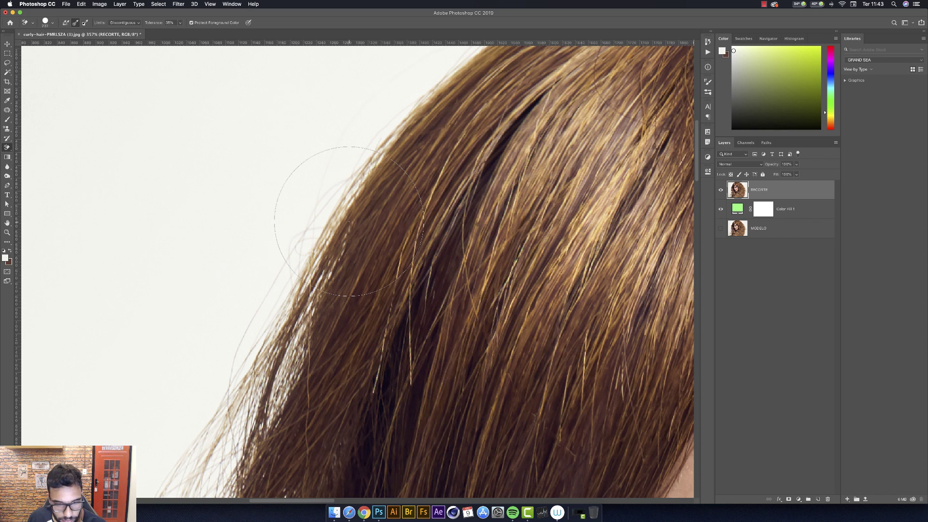
{"action": "left_click", "coordinate": [365, 197], "text": "alt"}
{"action": "scroll", "coordinate": [382, 174], "scroll_direction": "up", "scroll_amount": 4}
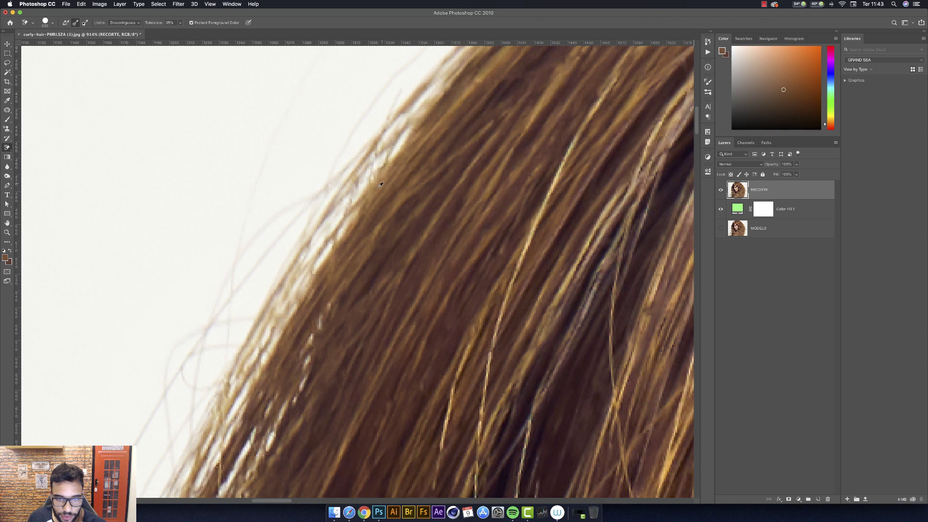
{"action": "left_click", "coordinate": [376, 189], "text": "alt"}
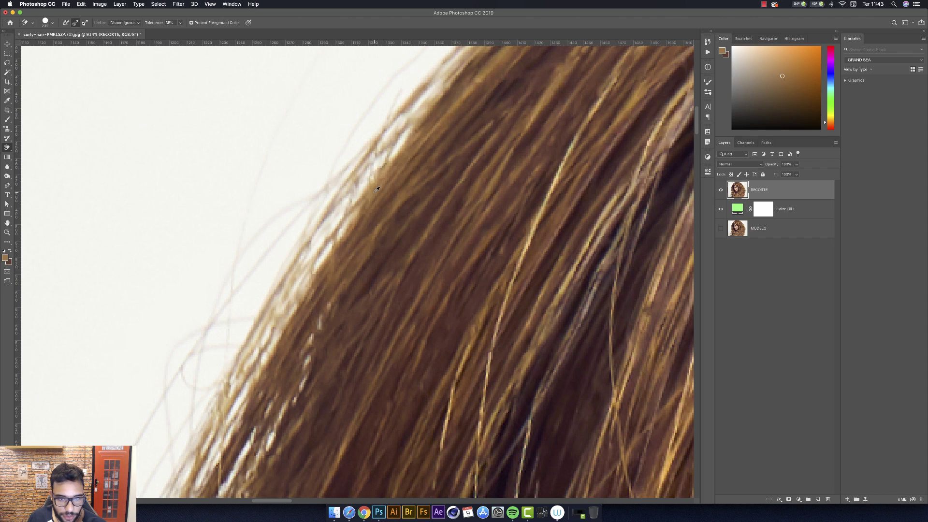
{"action": "scroll", "coordinate": [377, 188], "scroll_direction": "down", "scroll_amount": 5}
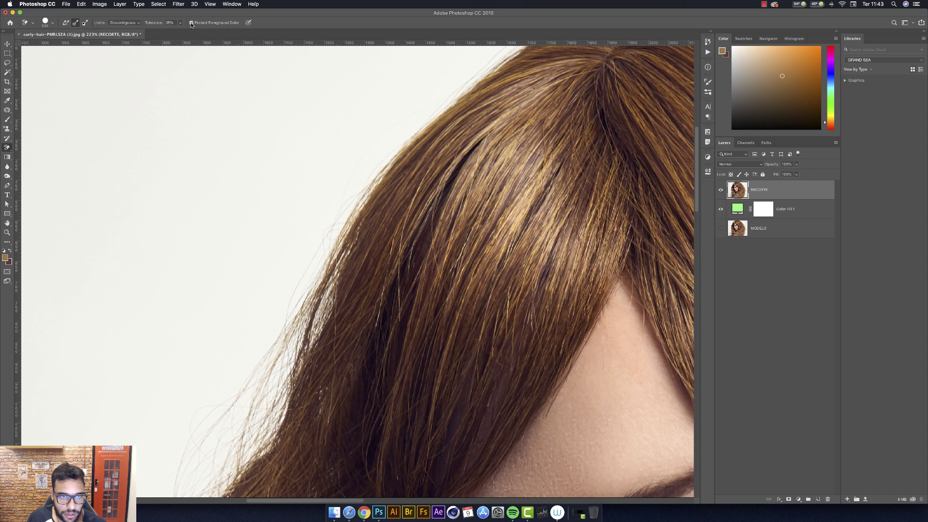
{"action": "scroll", "coordinate": [232, 145], "scroll_direction": "down", "scroll_amount": 2}
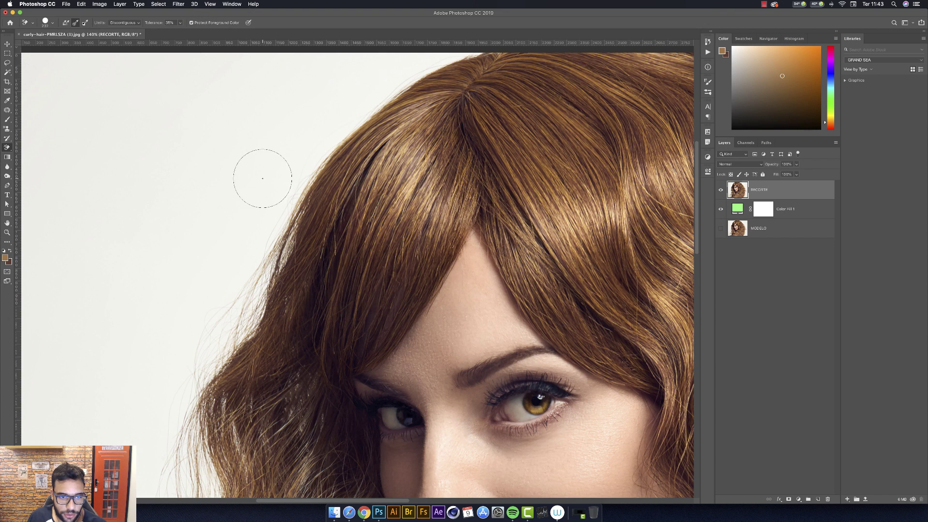
Erase along the hair's left edge, then undo those strokes.
{"action": "mouse_move", "coordinate": [261, 177]}
{"action": "left_mouse_down"}
{"action": "mouse_move", "coordinate": [242, 219]}
{"action": "mouse_move", "coordinate": [275, 177]}
{"action": "mouse_move", "coordinate": [244, 227]}
{"action": "mouse_move", "coordinate": [315, 128]}
{"action": "mouse_move", "coordinate": [249, 228]}
{"action": "mouse_move", "coordinate": [237, 304]}
{"action": "mouse_move", "coordinate": [207, 338]}
{"action": "mouse_move", "coordinate": [238, 324]}
{"action": "left_mouse_up"}
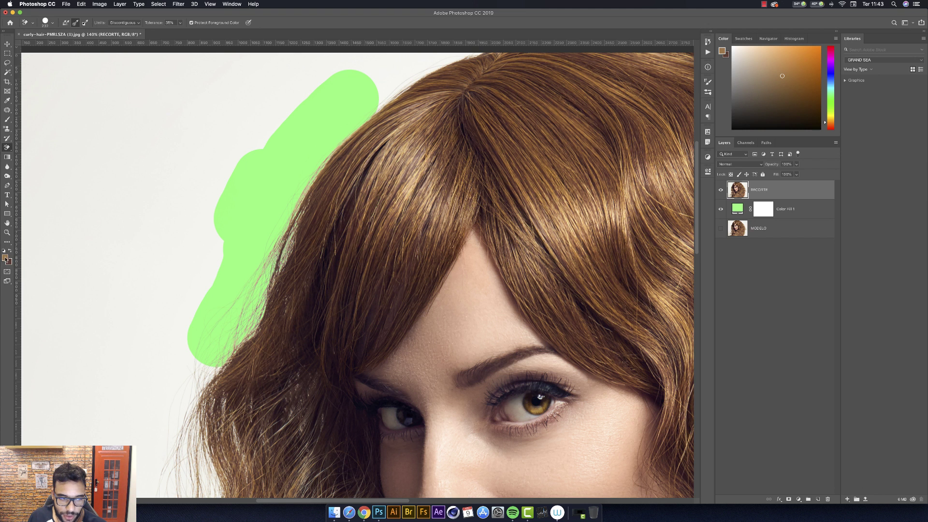
{"action": "scroll", "coordinate": [329, 145], "scroll_direction": "up", "scroll_amount": 3}
{"action": "scroll", "coordinate": [338, 152], "scroll_direction": "up", "scroll_amount": 3}
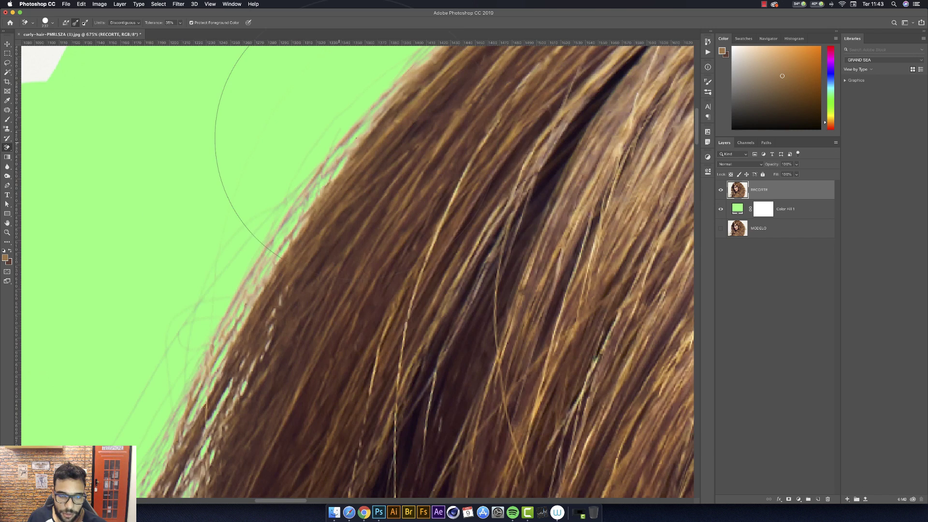
{"action": "scroll", "coordinate": [346, 157], "scroll_direction": "down", "scroll_amount": 6}
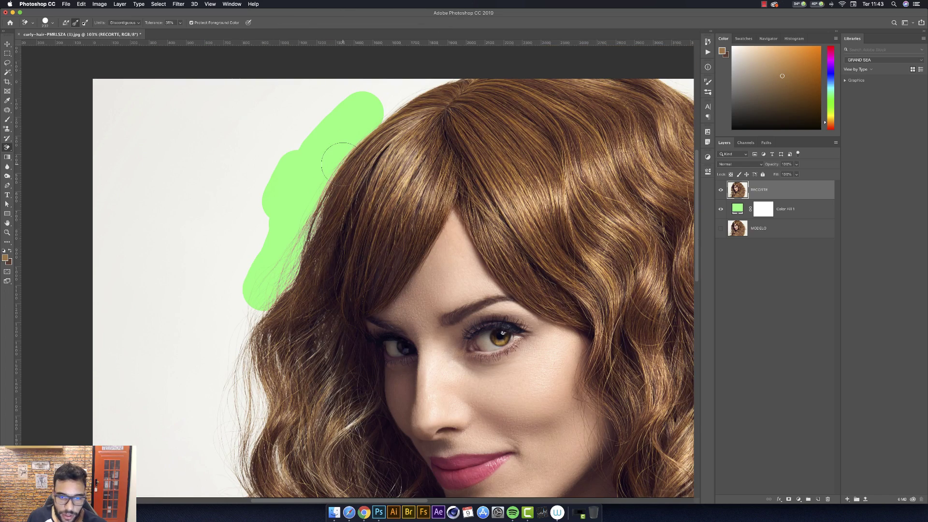
{"action": "scroll", "coordinate": [342, 162], "scroll_direction": "down", "scroll_amount": 2}
{"action": "key", "text": "ctrl+z"}
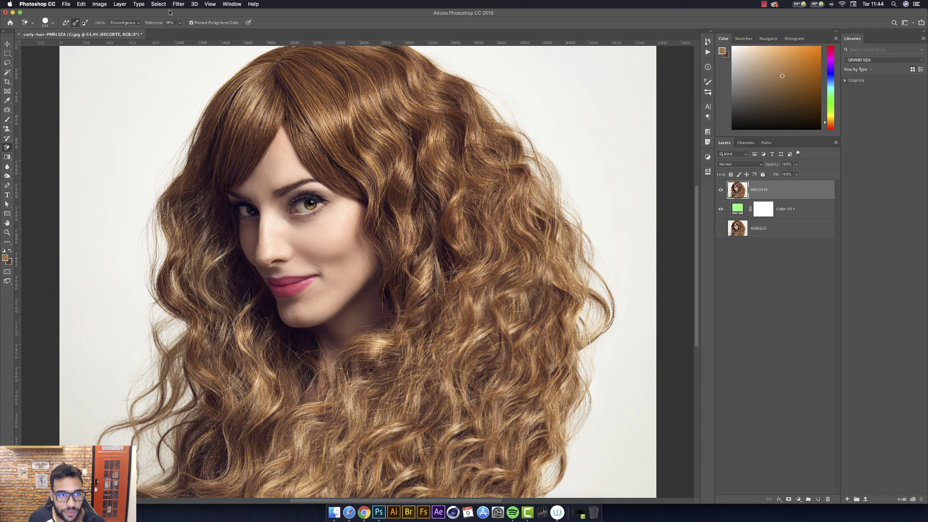
Set eraser tolerance to 55% and enlarge the brush to about 252 px.
{"action": "left_click", "coordinate": [180, 23]}
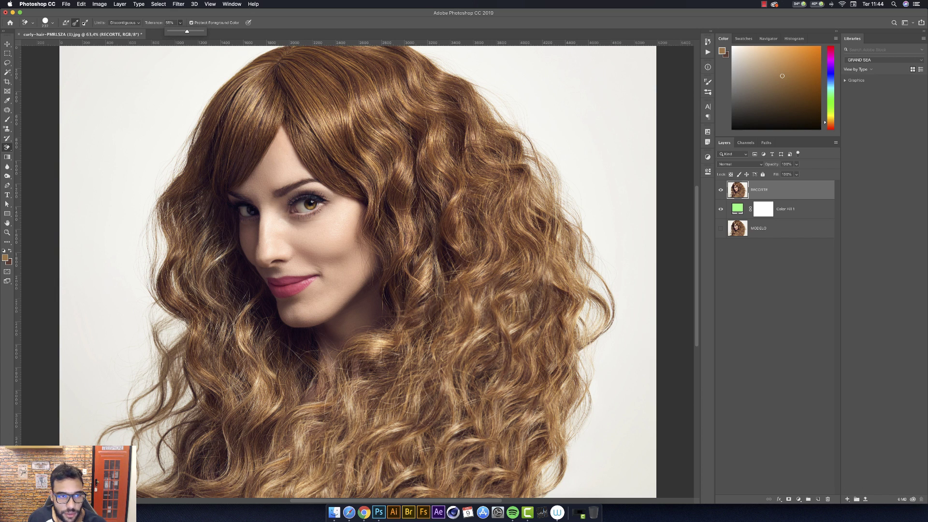
{"action": "scroll", "coordinate": [339, 156], "scroll_direction": "down", "scroll_amount": 3}
{"action": "scroll", "coordinate": [200, 148], "scroll_direction": "up", "scroll_amount": 3}
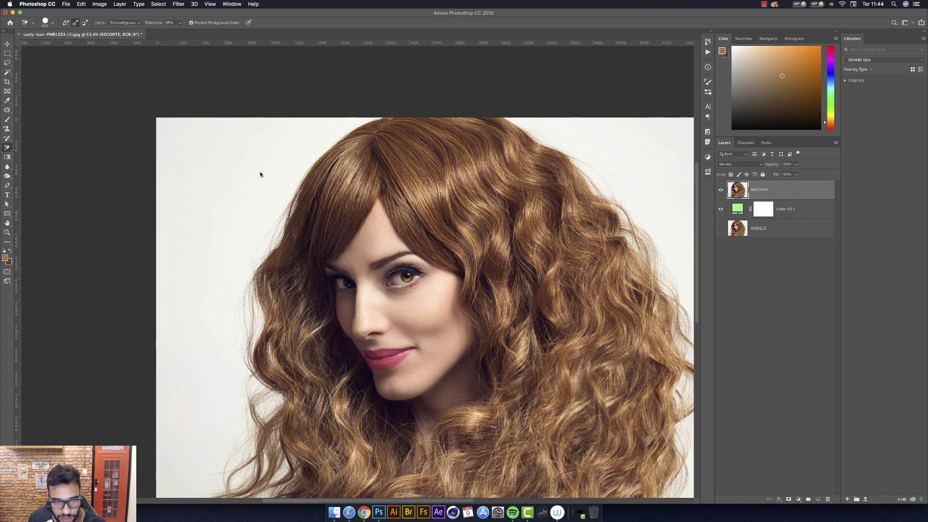
{"action": "left_click_drag", "start_coordinate": [259, 175], "coordinate": [261, 174]}
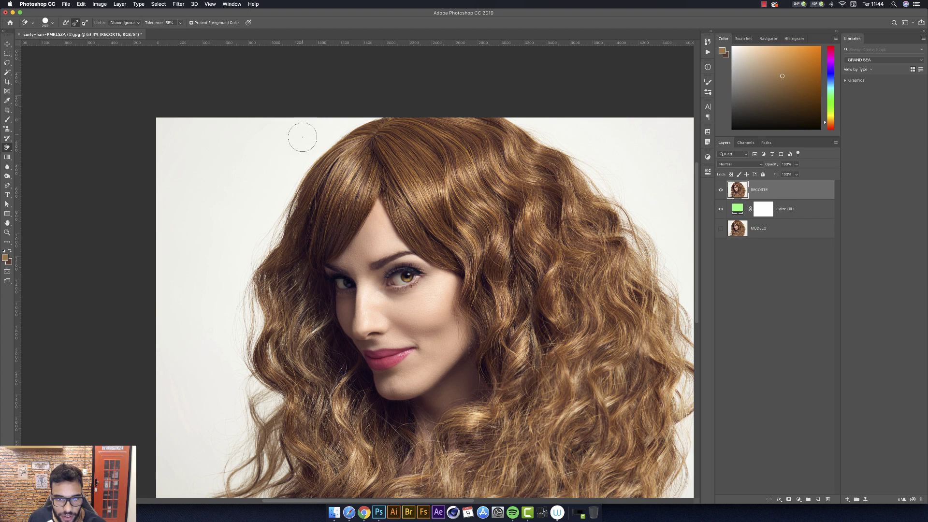
Erase the white backdrop above and left of the hair so green shows.
{"action": "mouse_move", "coordinate": [316, 128]}
{"action": "left_mouse_down"}
{"action": "mouse_move", "coordinate": [355, 114]}
{"action": "mouse_move", "coordinate": [282, 194]}
{"action": "mouse_move", "coordinate": [243, 271]}
{"action": "mouse_move", "coordinate": [255, 311]}
{"action": "mouse_move", "coordinate": [240, 341]}
{"action": "mouse_move", "coordinate": [260, 441]}
{"action": "mouse_move", "coordinate": [209, 403]}
{"action": "mouse_move", "coordinate": [211, 336]}
{"action": "mouse_move", "coordinate": [208, 429]}
{"action": "mouse_move", "coordinate": [197, 437]}
{"action": "mouse_move", "coordinate": [207, 374]}
{"action": "left_mouse_up"}
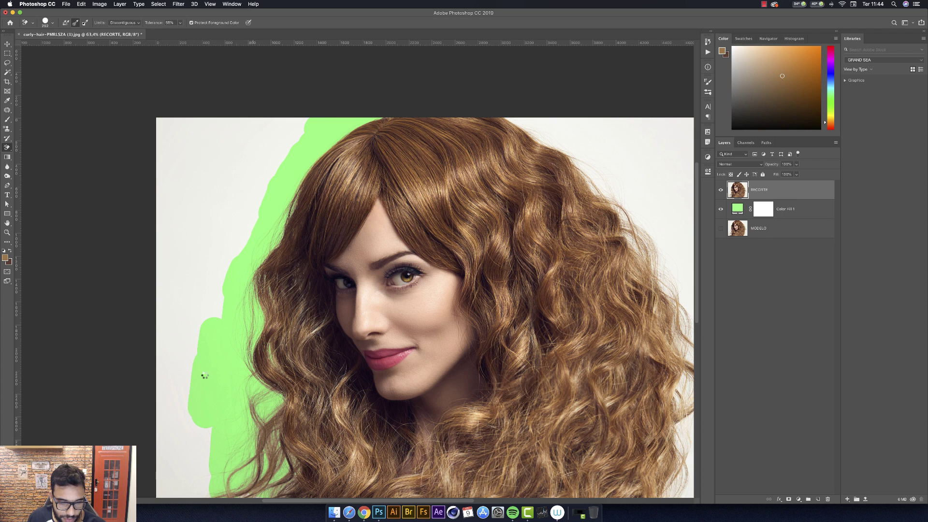
{"action": "scroll", "coordinate": [216, 350], "scroll_direction": "down", "scroll_amount": 2}
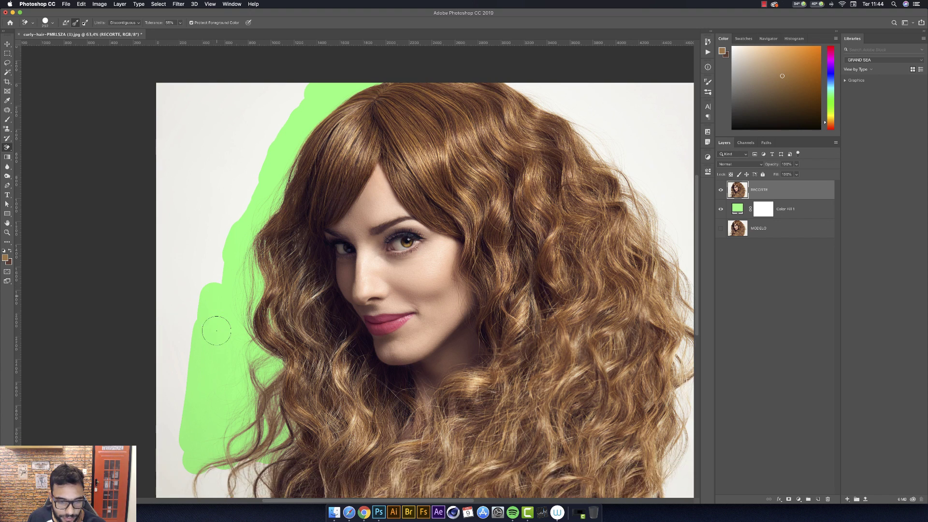
{"action": "scroll", "coordinate": [213, 325], "scroll_direction": "down", "scroll_amount": 3}
{"action": "mouse_move", "coordinate": [198, 403]}
{"action": "left_mouse_down"}
{"action": "mouse_move", "coordinate": [187, 176]}
{"action": "mouse_move", "coordinate": [207, 162]}
{"action": "left_mouse_up"}
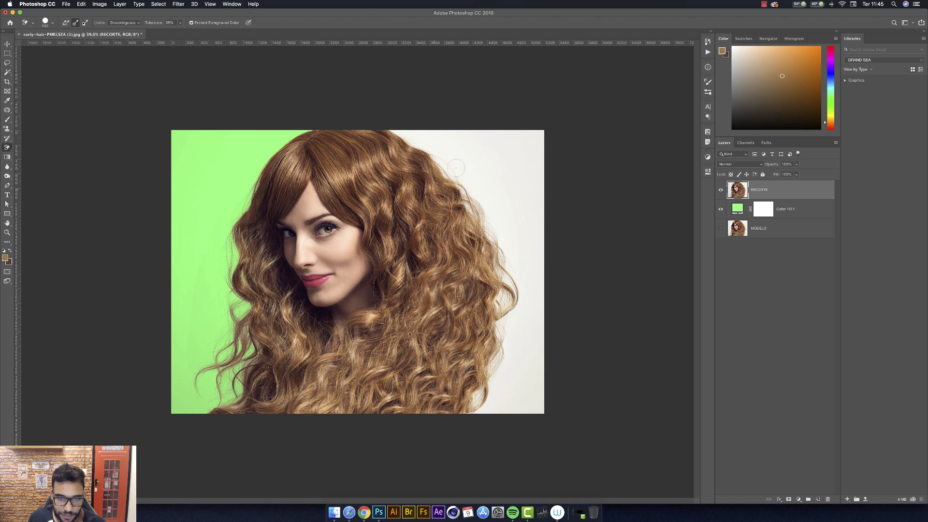
Trial-erase along the hair's right edge, undo those strokes, and select the Tolerance value.
{"action": "left_click_drag", "start_coordinate": [463, 144], "coordinate": [405, 131]}
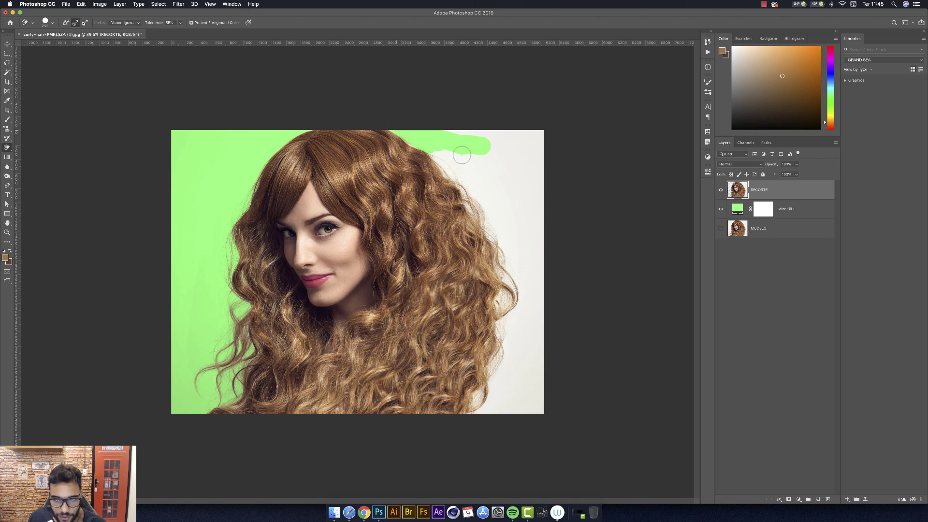
{"action": "left_click_drag", "start_coordinate": [461, 154], "coordinate": [509, 269]}
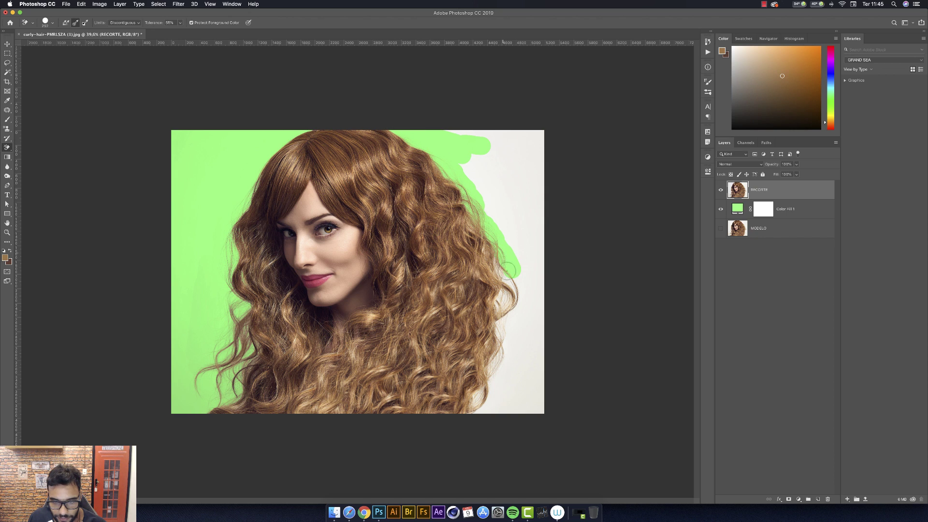
{"action": "mouse_move", "coordinate": [509, 269]}
{"action": "left_mouse_down"}
{"action": "mouse_move", "coordinate": [502, 360]}
{"action": "mouse_move", "coordinate": [482, 413]}
{"action": "left_mouse_up"}
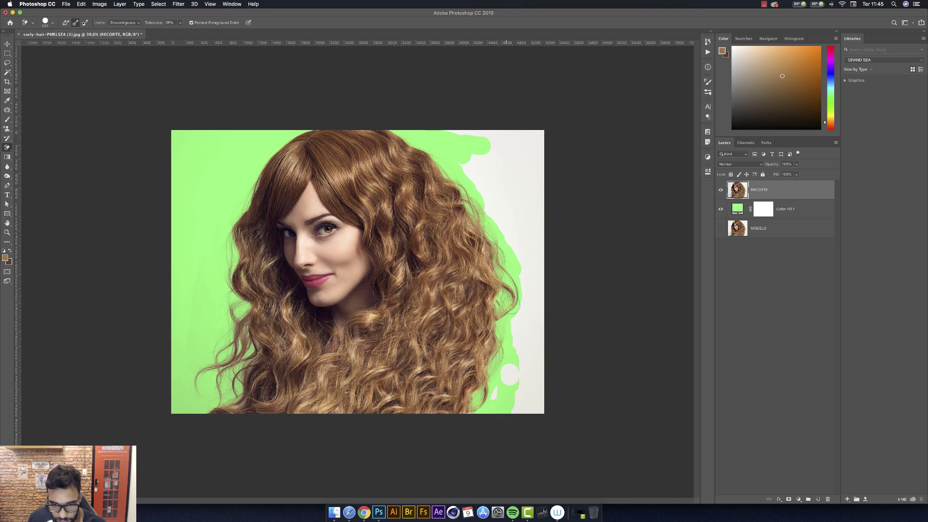
{"action": "scroll", "coordinate": [512, 292], "scroll_direction": "up", "scroll_amount": 3}
{"action": "scroll", "coordinate": [513, 290], "scroll_direction": "up", "scroll_amount": 5}
{"action": "scroll", "coordinate": [506, 308], "scroll_direction": "down", "scroll_amount": 5}
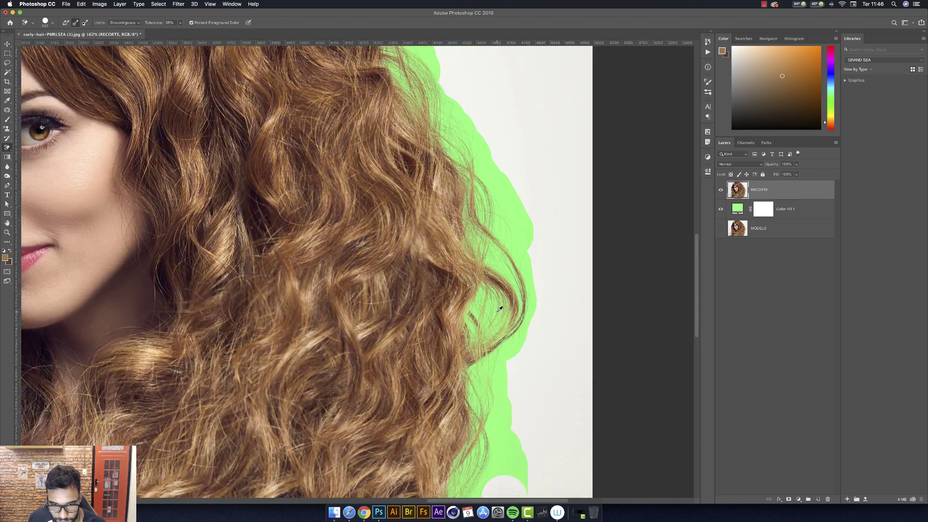
{"action": "key", "text": "super+z"}
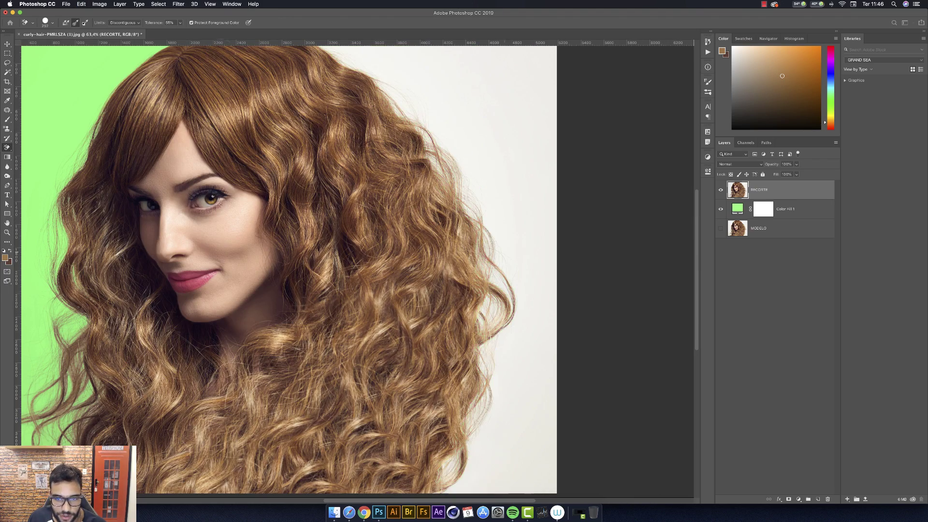
{"action": "left_click", "coordinate": [163, 23]}
{"action": "type", "text": "45"}
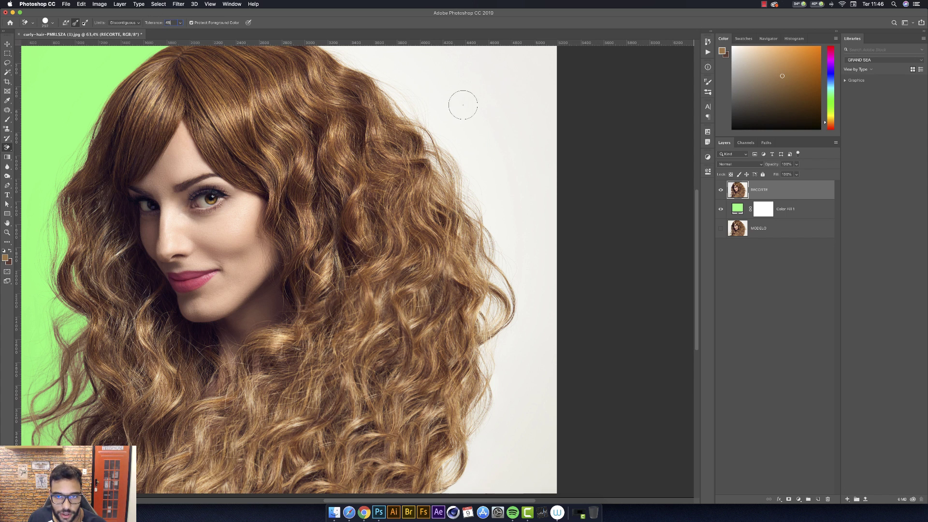
At 45% tolerance, erase the white background along the hair's top-right and lower right edges.
{"action": "left_click_drag", "start_coordinate": [462, 96], "coordinate": [451, 152]}
{"action": "left_click_drag", "start_coordinate": [442, 152], "coordinate": [438, 150]}
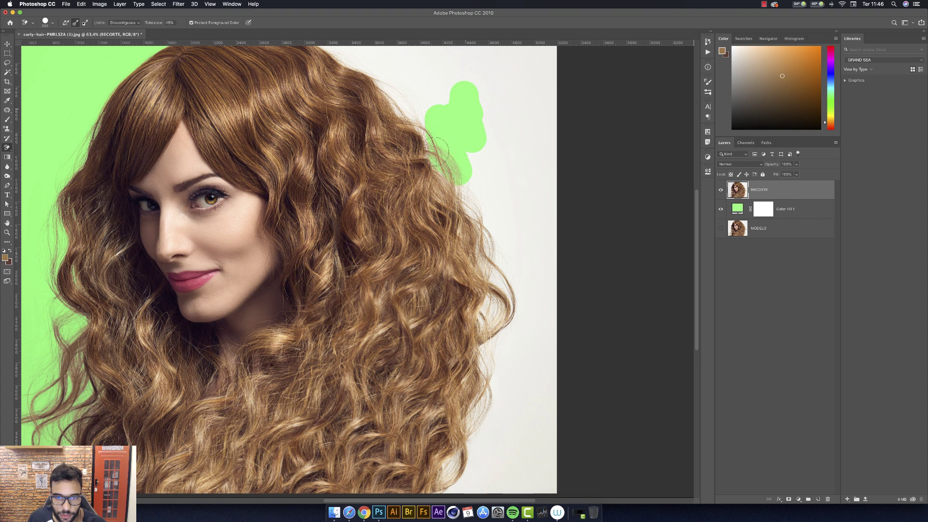
{"action": "mouse_move", "coordinate": [410, 109]}
{"action": "left_mouse_down"}
{"action": "mouse_move", "coordinate": [331, 53]}
{"action": "mouse_move", "coordinate": [475, 208]}
{"action": "mouse_move", "coordinate": [504, 286]}
{"action": "mouse_move", "coordinate": [490, 318]}
{"action": "left_mouse_up"}
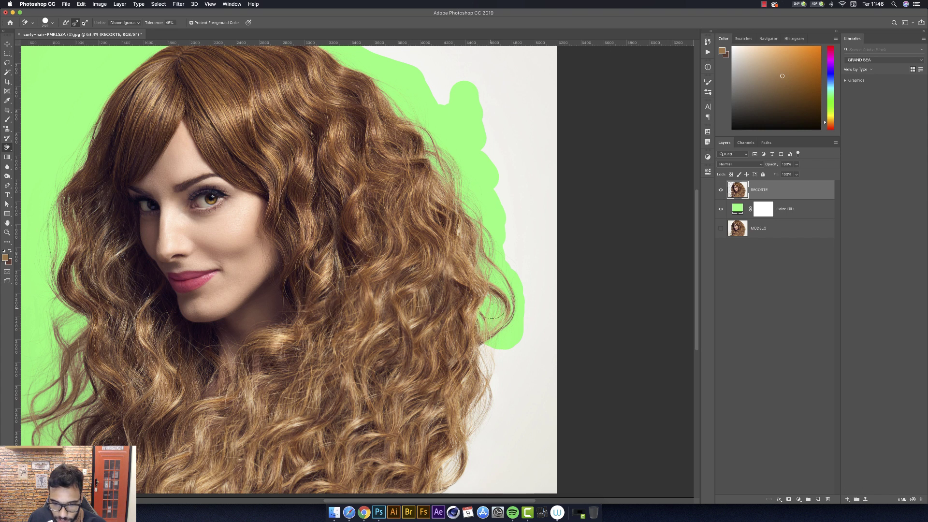
{"action": "mouse_move", "coordinate": [489, 324]}
{"action": "left_mouse_down"}
{"action": "mouse_move", "coordinate": [491, 418]}
{"action": "mouse_move", "coordinate": [472, 433]}
{"action": "left_mouse_up"}
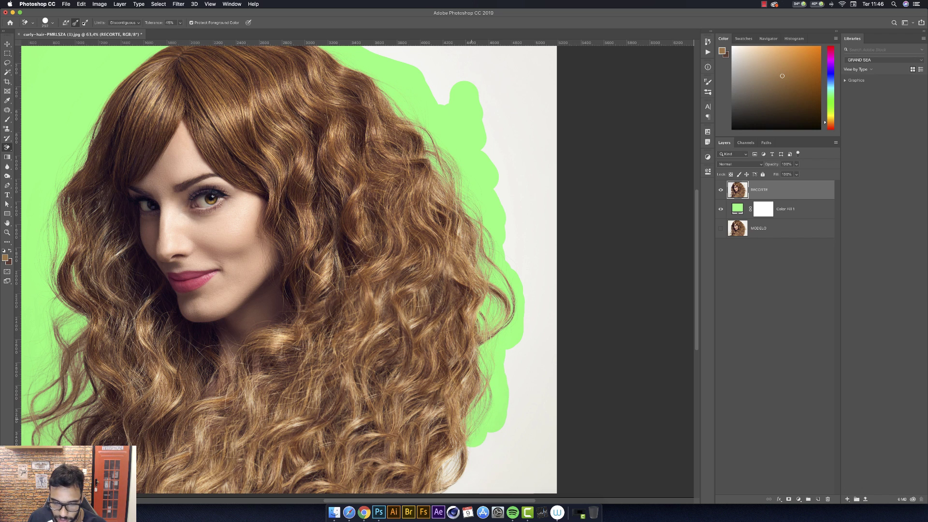
{"action": "scroll", "coordinate": [426, 236], "scroll_direction": "down", "scroll_amount": 2}
{"action": "scroll", "coordinate": [536, 401], "scroll_direction": "up", "scroll_amount": 4}
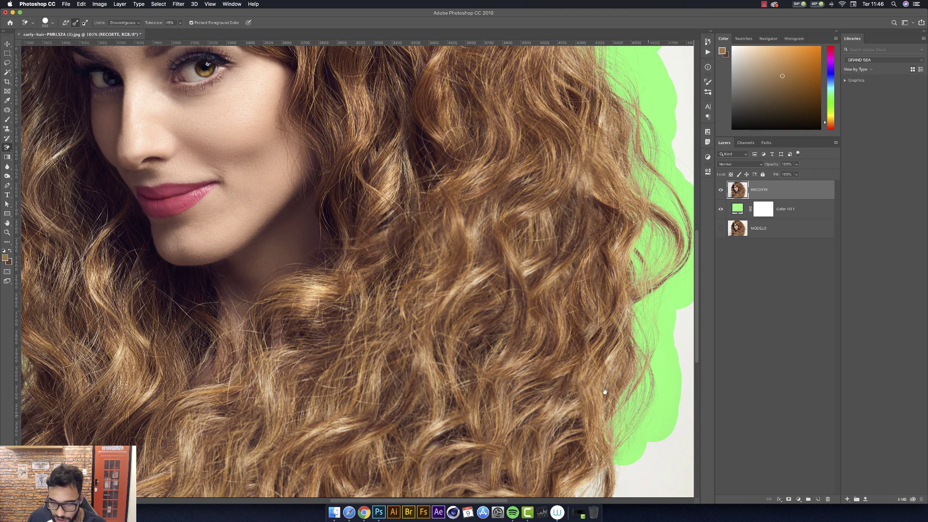
Erase the remaining white along the top, right side and top-right corner of the hair.
{"action": "left_click_drag", "start_coordinate": [604, 391], "coordinate": [479, 290]}
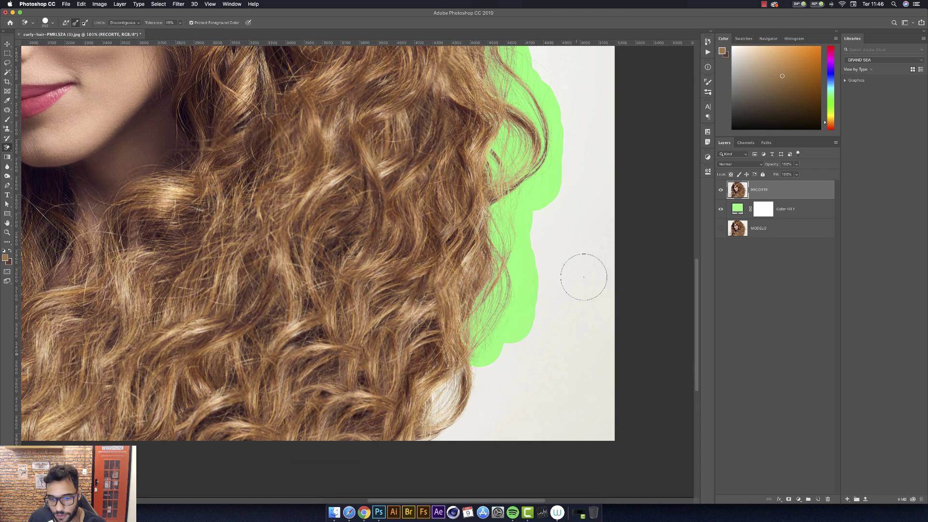
{"action": "scroll", "coordinate": [508, 331], "scroll_direction": "down", "scroll_amount": 3}
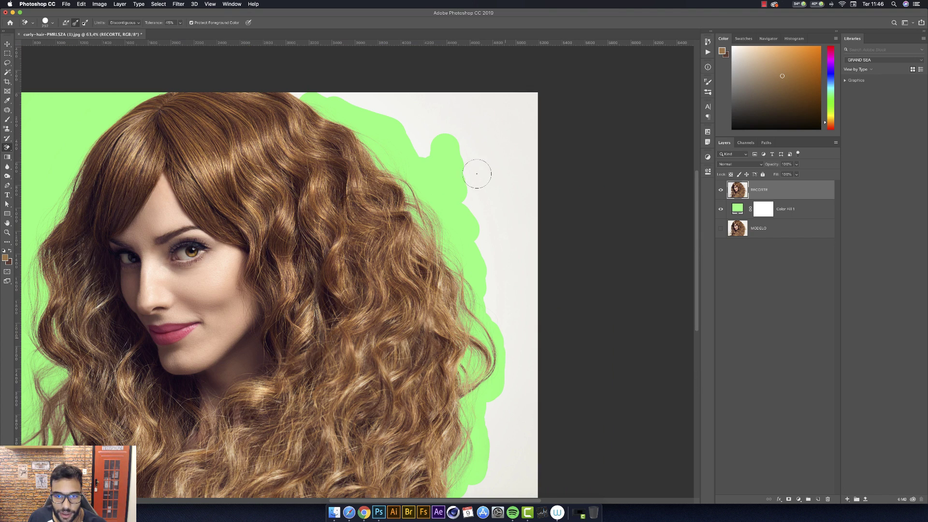
{"action": "mouse_move", "coordinate": [425, 145]}
{"action": "left_mouse_down"}
{"action": "mouse_move", "coordinate": [400, 108]}
{"action": "mouse_move", "coordinate": [313, 91]}
{"action": "left_mouse_up"}
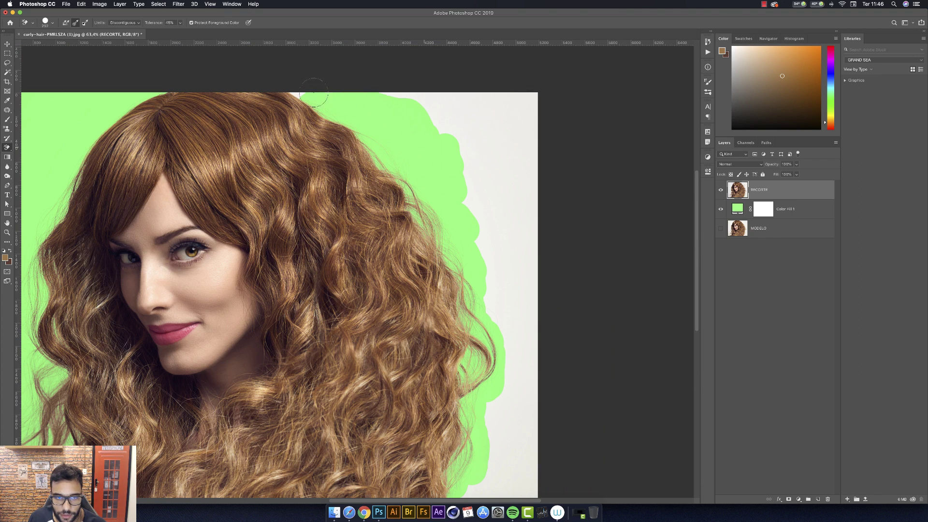
{"action": "mouse_move", "coordinate": [389, 96]}
{"action": "left_mouse_down"}
{"action": "mouse_move", "coordinate": [458, 151]}
{"action": "mouse_move", "coordinate": [461, 227]}
{"action": "mouse_move", "coordinate": [469, 226]}
{"action": "left_mouse_up"}
{"action": "mouse_move", "coordinate": [498, 309]}
{"action": "left_mouse_down"}
{"action": "mouse_move", "coordinate": [491, 303]}
{"action": "mouse_move", "coordinate": [507, 365]}
{"action": "mouse_move", "coordinate": [489, 449]}
{"action": "mouse_move", "coordinate": [503, 356]}
{"action": "left_mouse_up"}
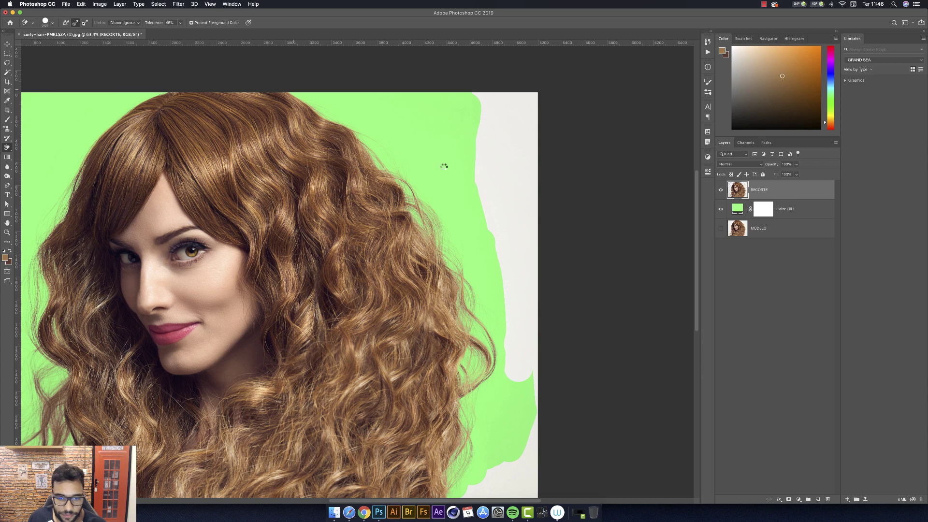
{"action": "scroll", "coordinate": [499, 158], "scroll_direction": "down", "scroll_amount": 3}
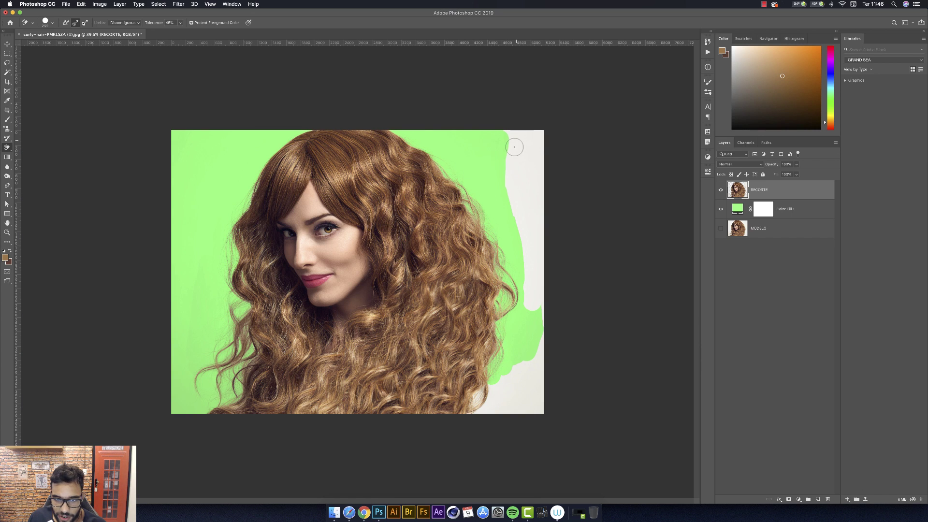
{"action": "mouse_move", "coordinate": [514, 145]}
{"action": "left_mouse_down"}
{"action": "mouse_move", "coordinate": [520, 364]}
{"action": "mouse_move", "coordinate": [534, 157]}
{"action": "left_mouse_up"}
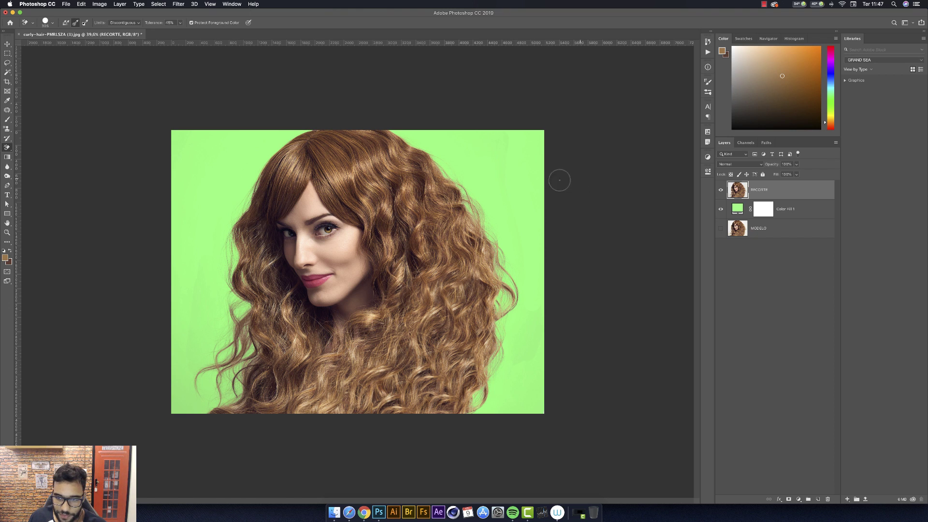
{"action": "left_click", "coordinate": [721, 209]}
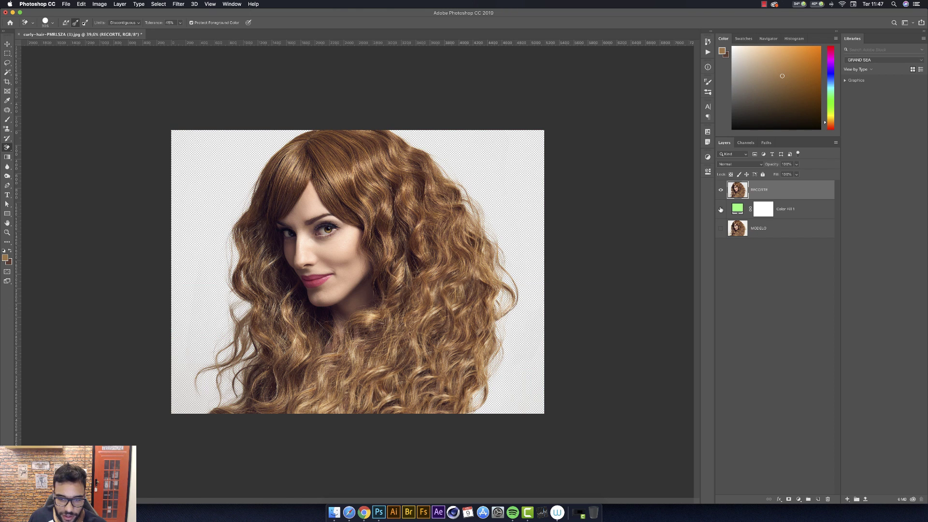
{"action": "scroll", "coordinate": [215, 238], "scroll_direction": "up", "scroll_amount": 3}
{"action": "scroll", "coordinate": [221, 240], "scroll_direction": "up", "scroll_amount": 3}
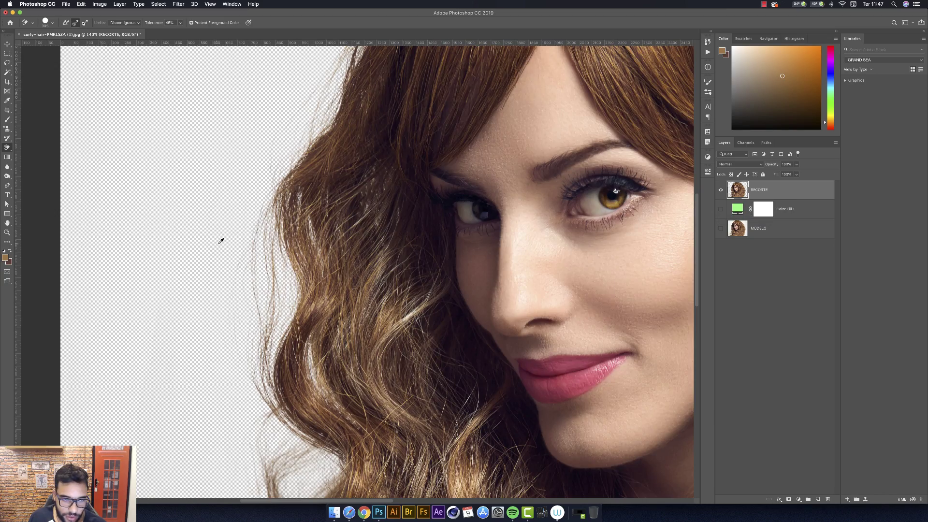
{"action": "scroll", "coordinate": [221, 241], "scroll_direction": "down", "scroll_amount": 3}
{"action": "scroll", "coordinate": [227, 240], "scroll_direction": "down", "scroll_amount": 2}
{"action": "scroll", "coordinate": [236, 236], "scroll_direction": "down", "scroll_amount": 2}
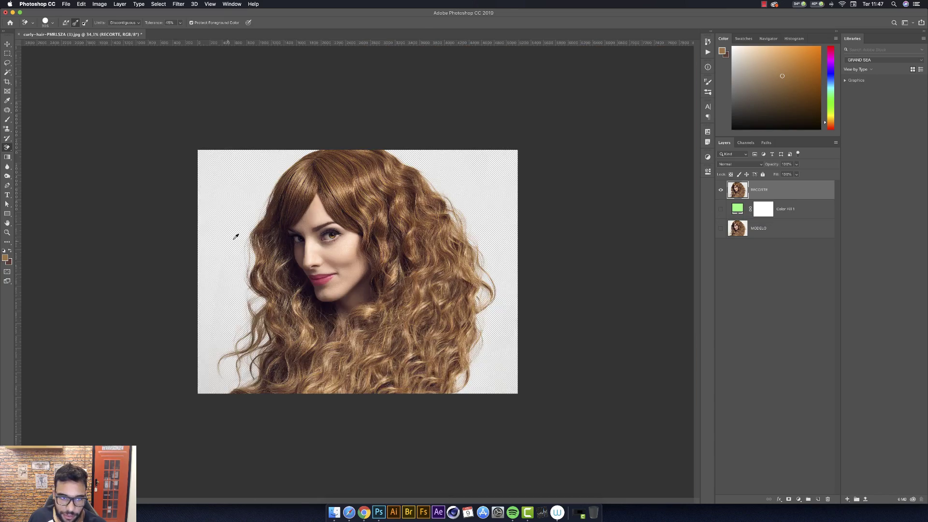
{"action": "scroll", "coordinate": [230, 334], "scroll_direction": "up", "scroll_amount": 2}
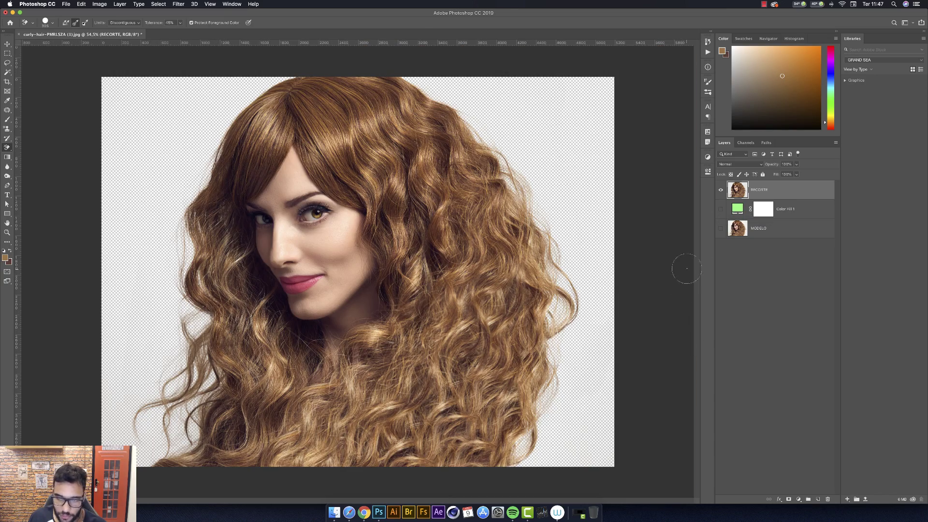
{"action": "left_click", "coordinate": [721, 209]}
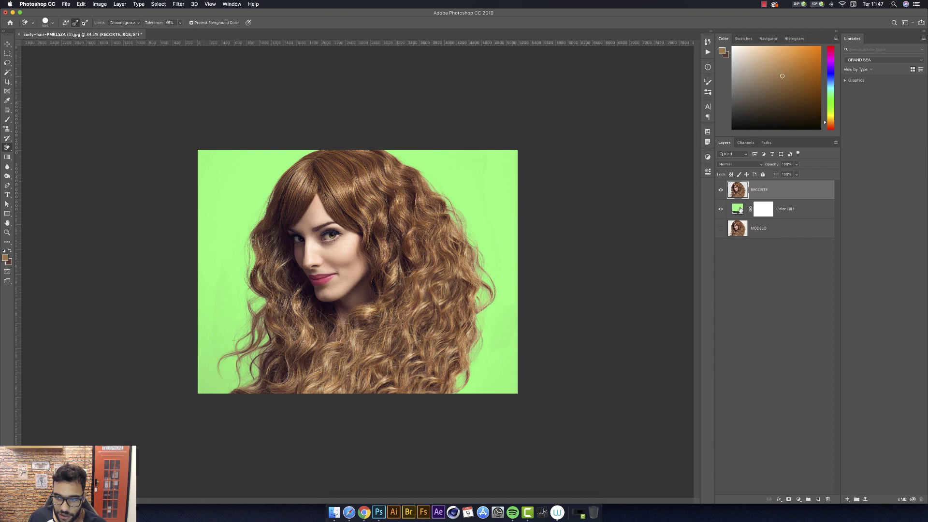
In the Color Fill 1 picker, preview light blue, white and pale yellow, then accept light green.
{"action": "double_click", "coordinate": [739, 209]}
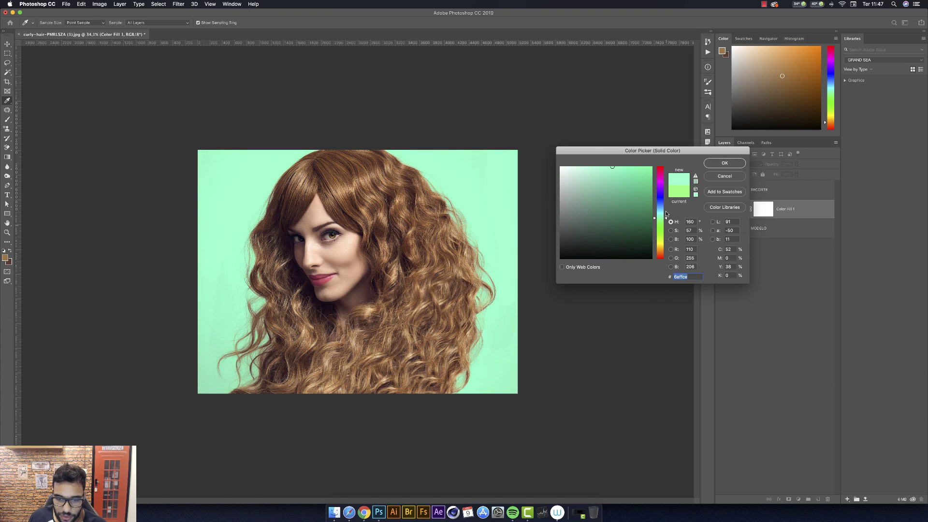
{"action": "left_click_drag", "start_coordinate": [666, 213], "coordinate": [665, 228]}
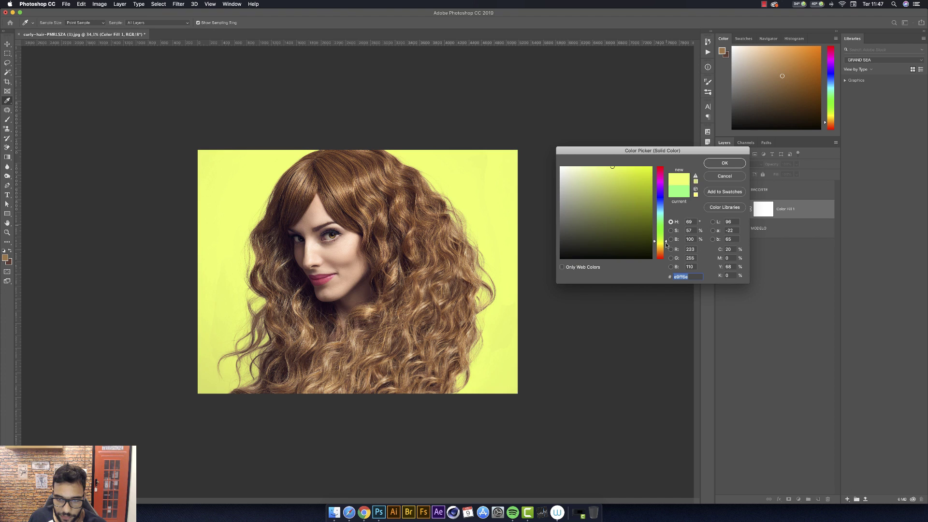
{"action": "left_click_drag", "start_coordinate": [568, 184], "coordinate": [549, 156]}
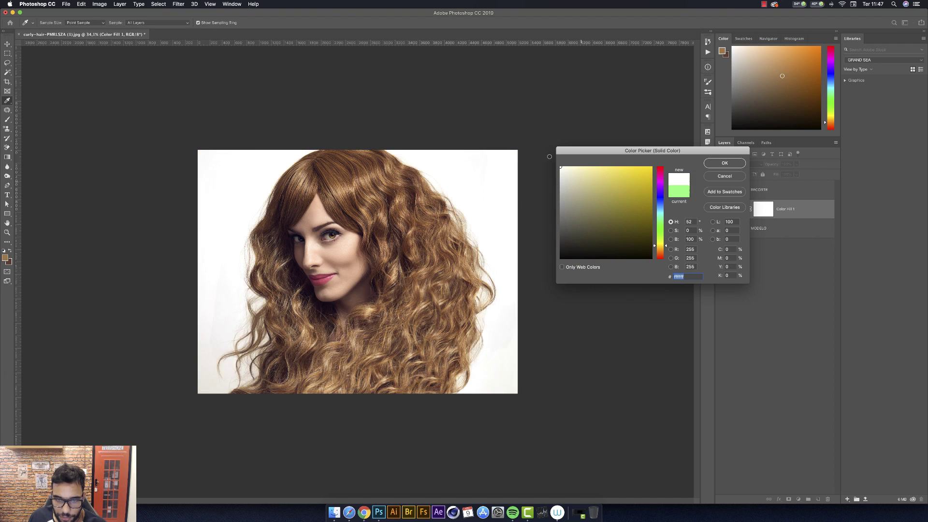
{"action": "left_click_drag", "start_coordinate": [600, 170], "coordinate": [602, 170]}
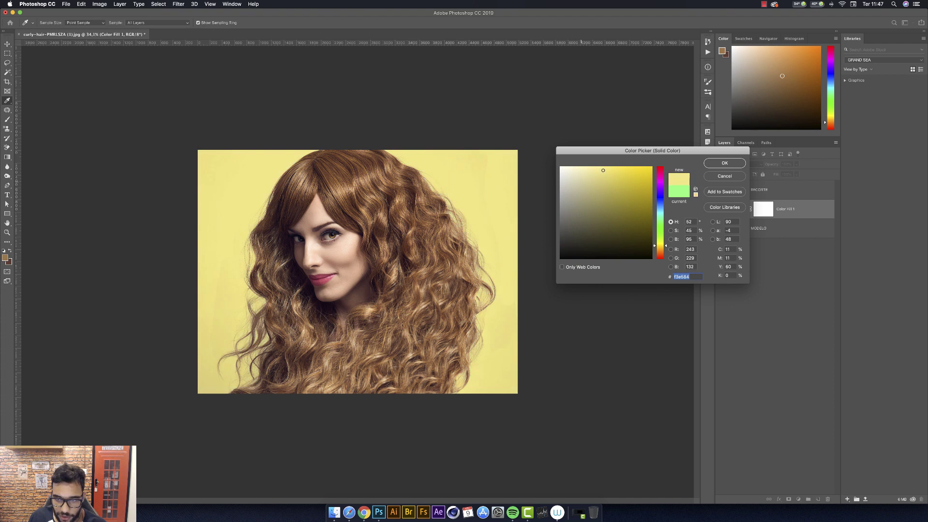
{"action": "mouse_move", "coordinate": [665, 244]}
{"action": "left_mouse_down"}
{"action": "mouse_move", "coordinate": [663, 176]}
{"action": "mouse_move", "coordinate": [664, 216]}
{"action": "left_mouse_up"}
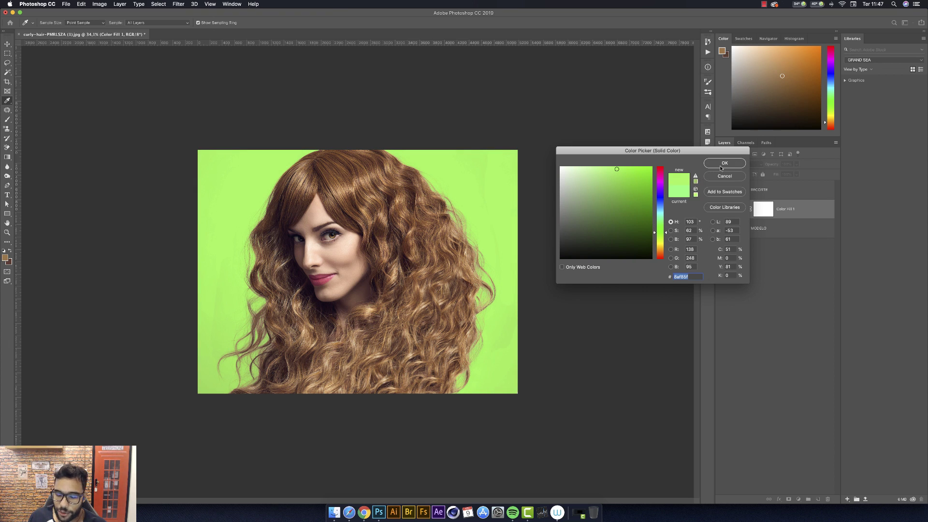
{"action": "key", "text": "Return"}
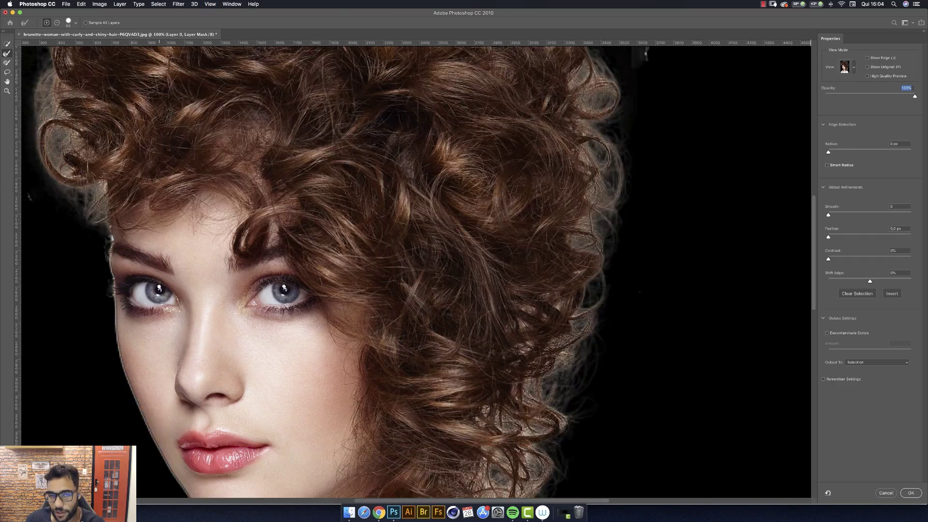
Preview the second portrait's hair selection On White, then switch back On Black.
{"action": "scroll", "coordinate": [415, 270], "scroll_direction": "down", "scroll_amount": 3}
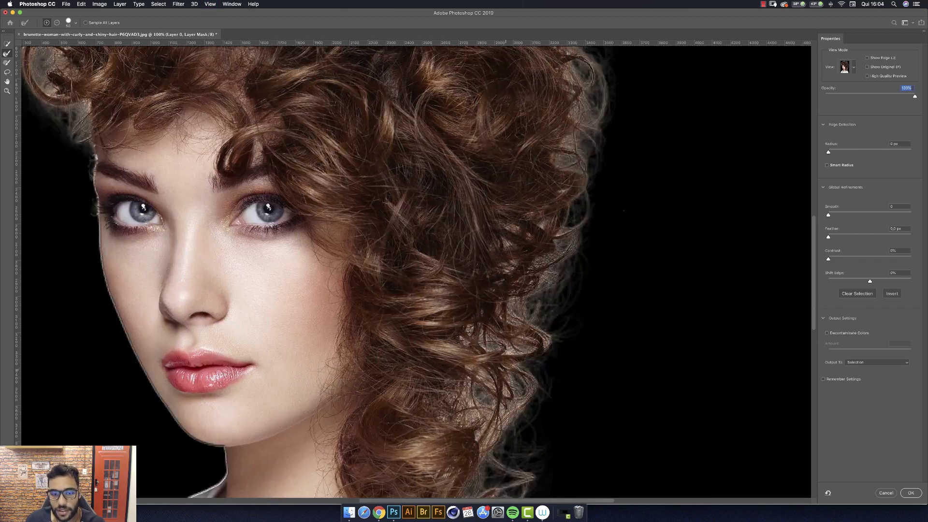
{"action": "scroll", "coordinate": [415, 270], "scroll_direction": "down", "scroll_amount": 2}
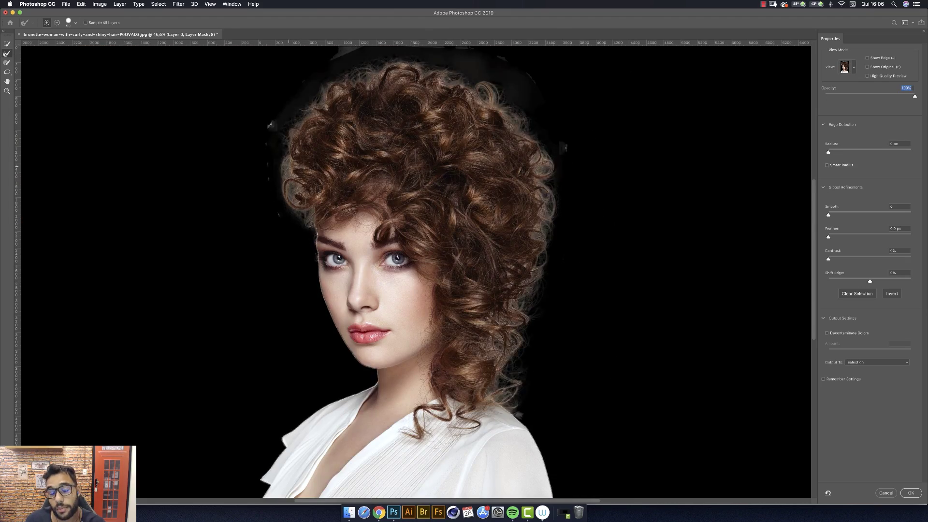
{"action": "key", "text": "w"}
{"action": "key", "text": "b"}
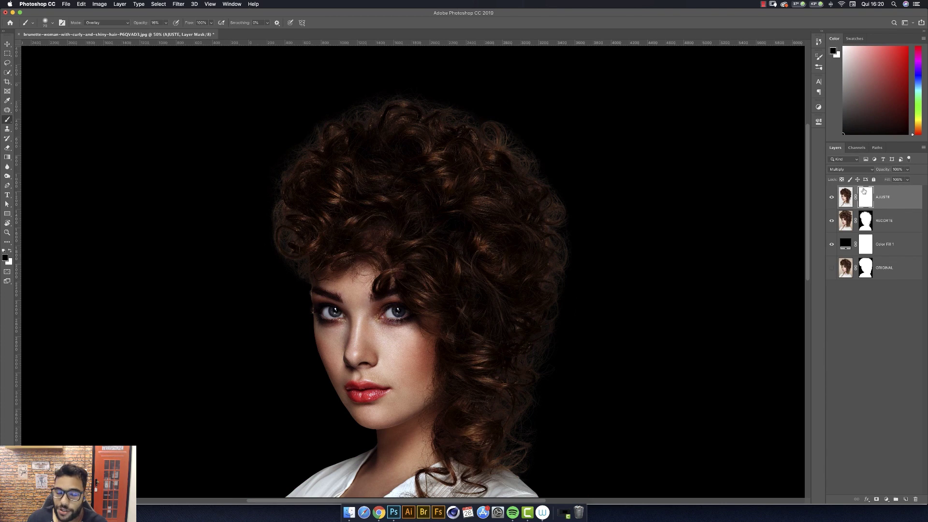
Invert the AJUSTE layer mask and make white the painting colour.
{"action": "key", "text": "x"}
{"action": "key", "text": "ctrl+plus"}
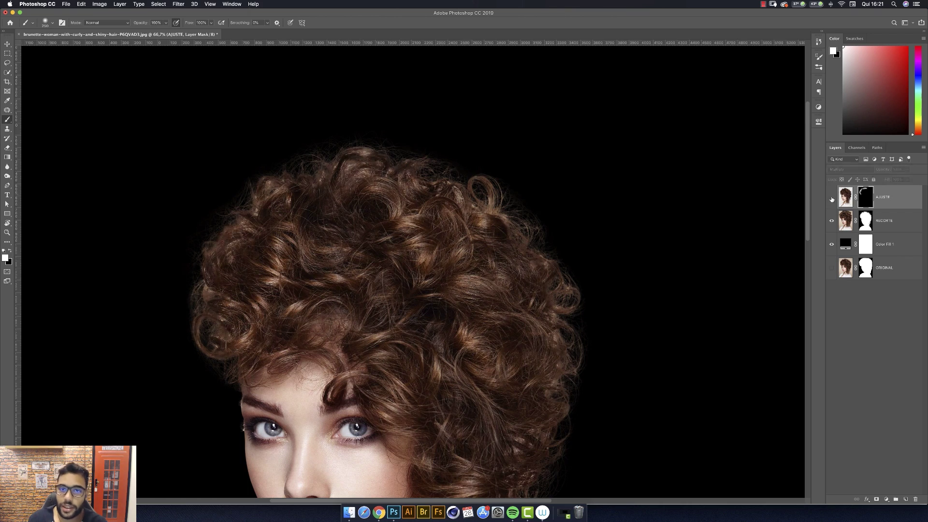
{"action": "scroll", "coordinate": [394, 126], "scroll_direction": "down", "scroll_amount": 3}
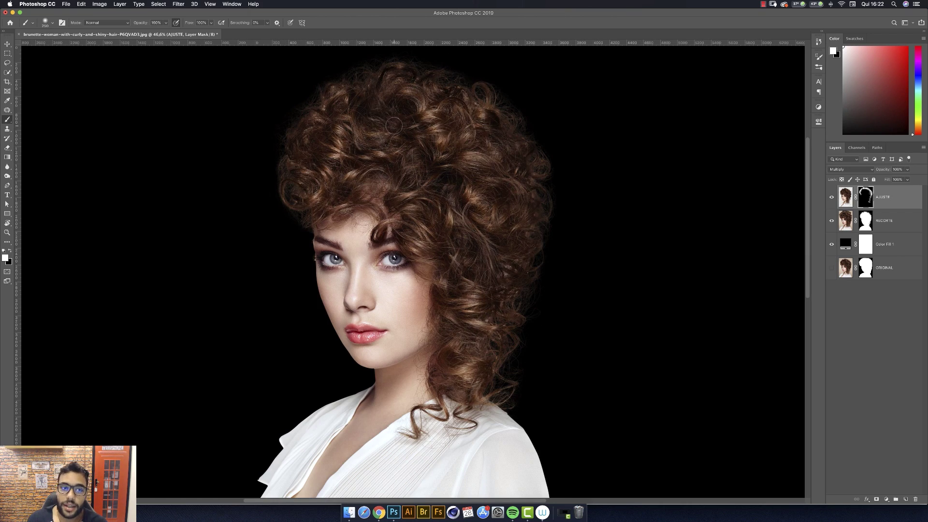